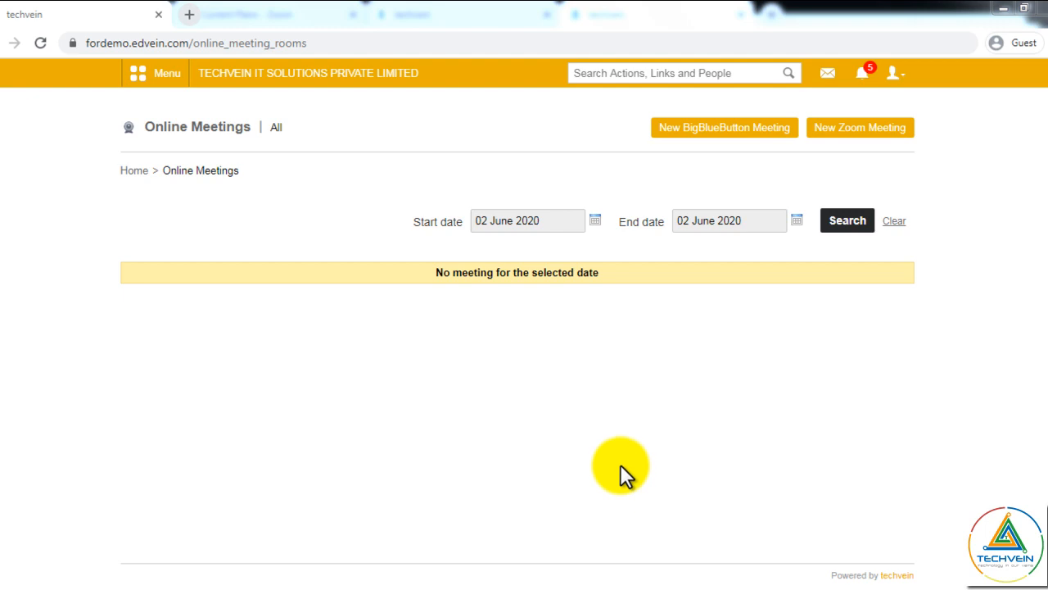
- Open a blank Create Meeting form, with waiting room on and schedule preset to 02 June 2020 03:20 AM
left_click(862, 131)
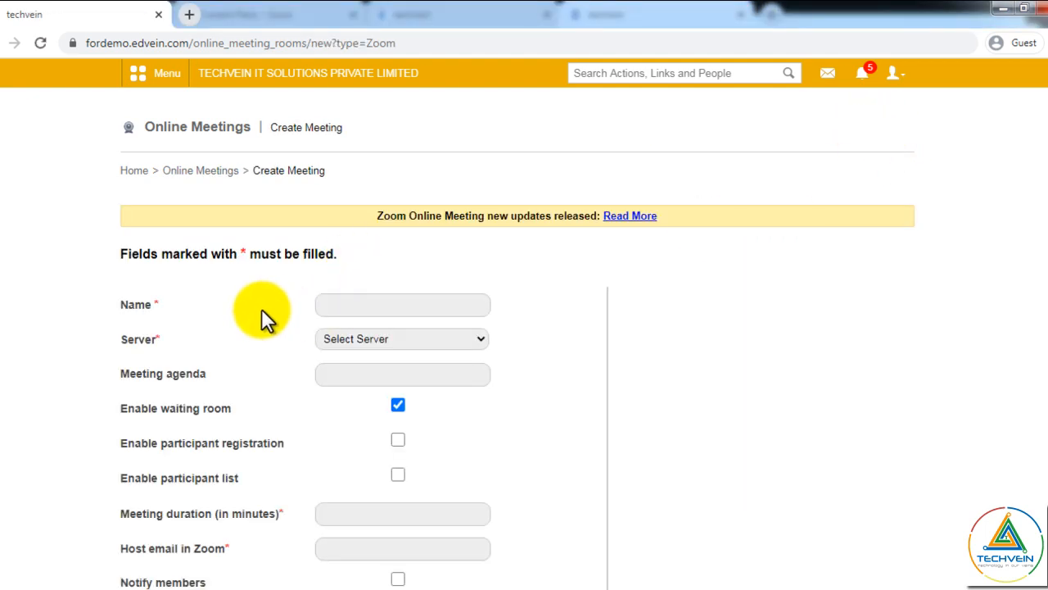
scroll(455, 311, "down", 2)
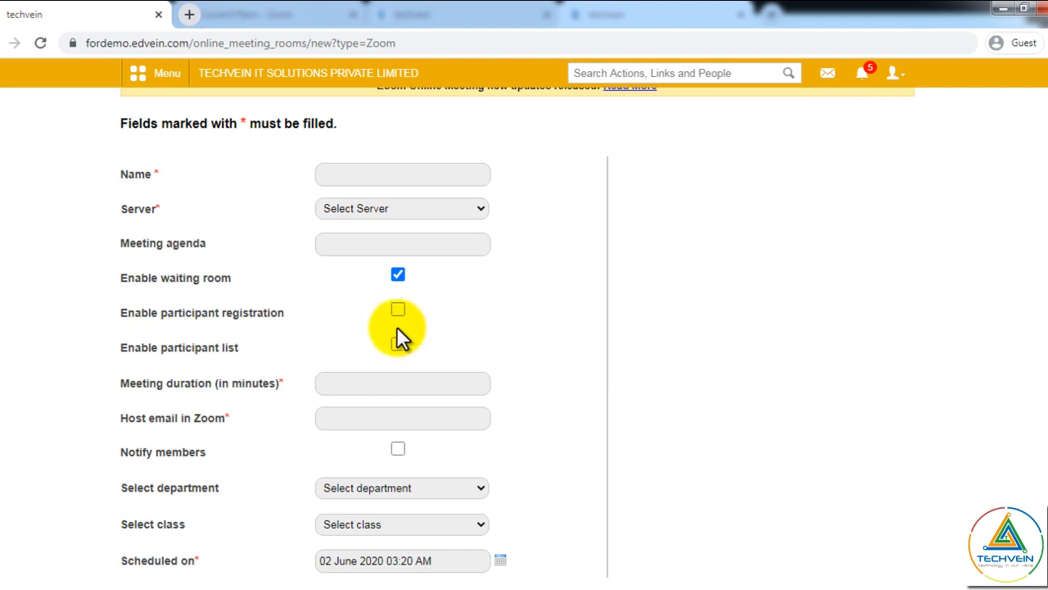
mouse_move(1047, 339)
left_mouse_down()
mouse_move(1047, 364)
mouse_move(1047, 325)
left_mouse_up()
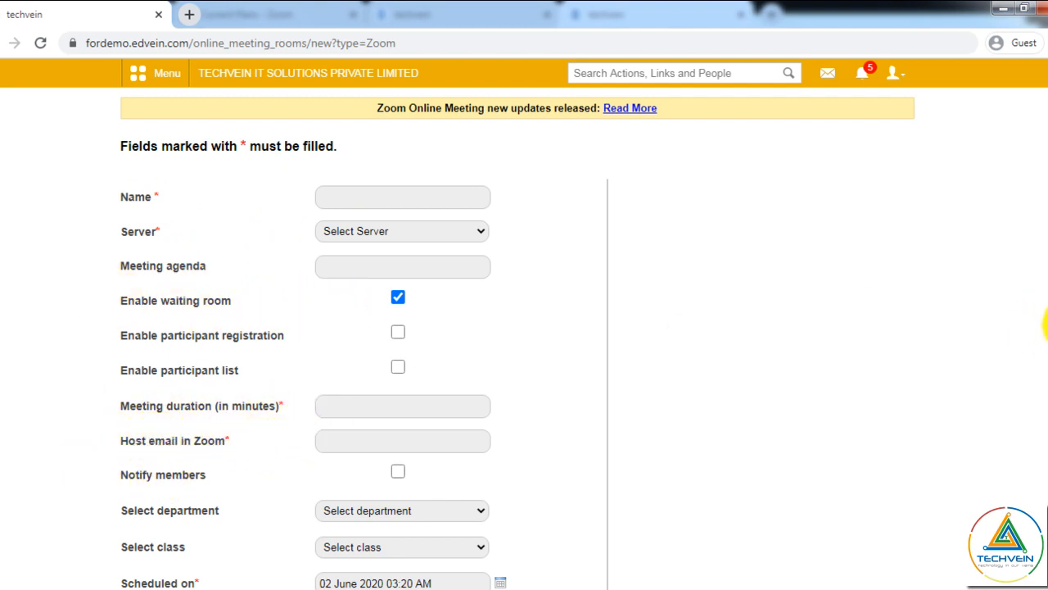
scroll(281, 442, "down", 1)
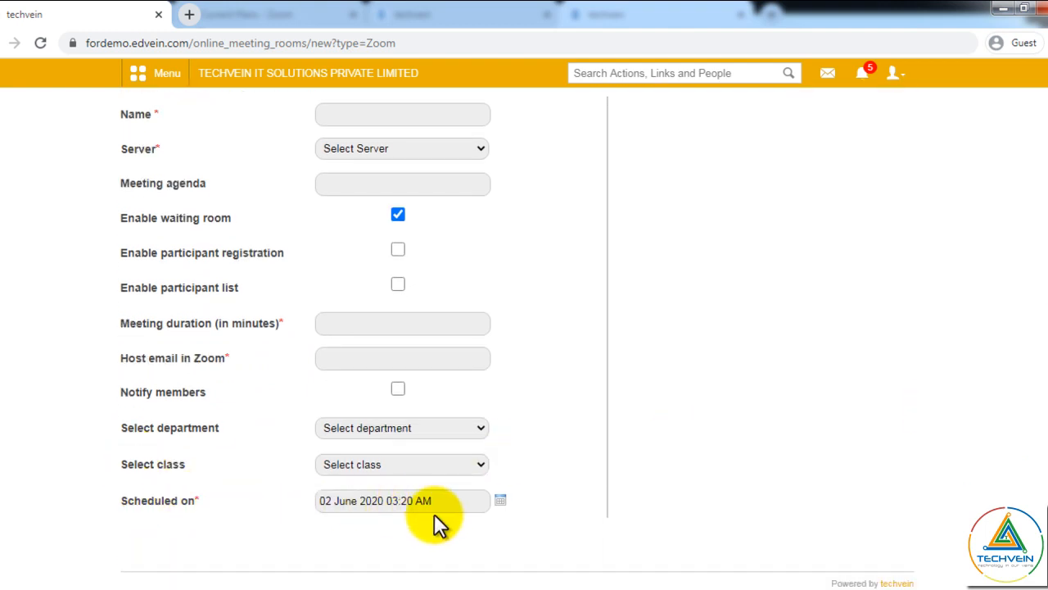
scroll(824, 410, "up", 1)
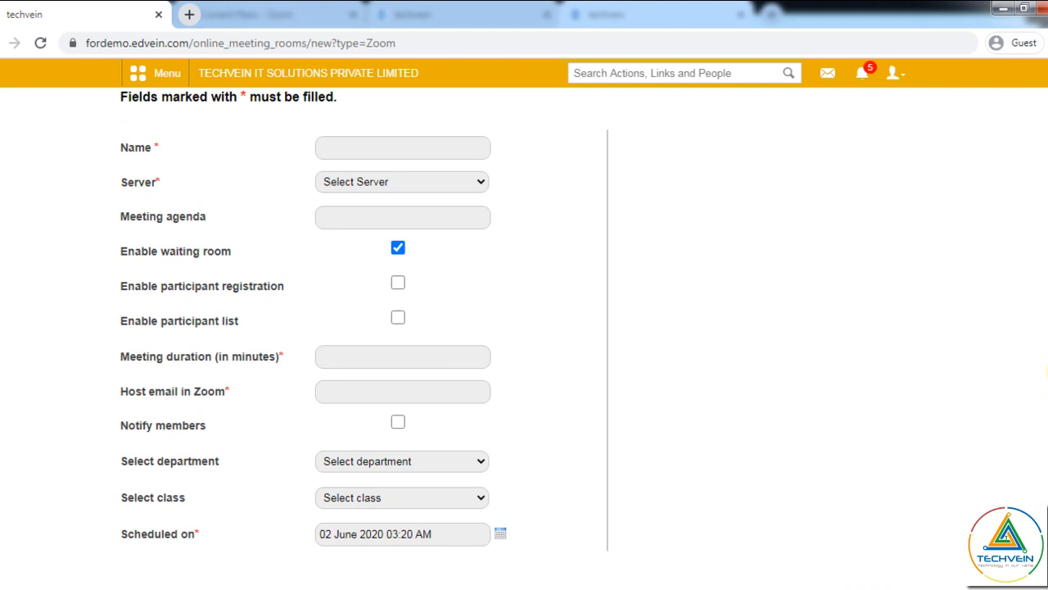
left_click(370, 149)
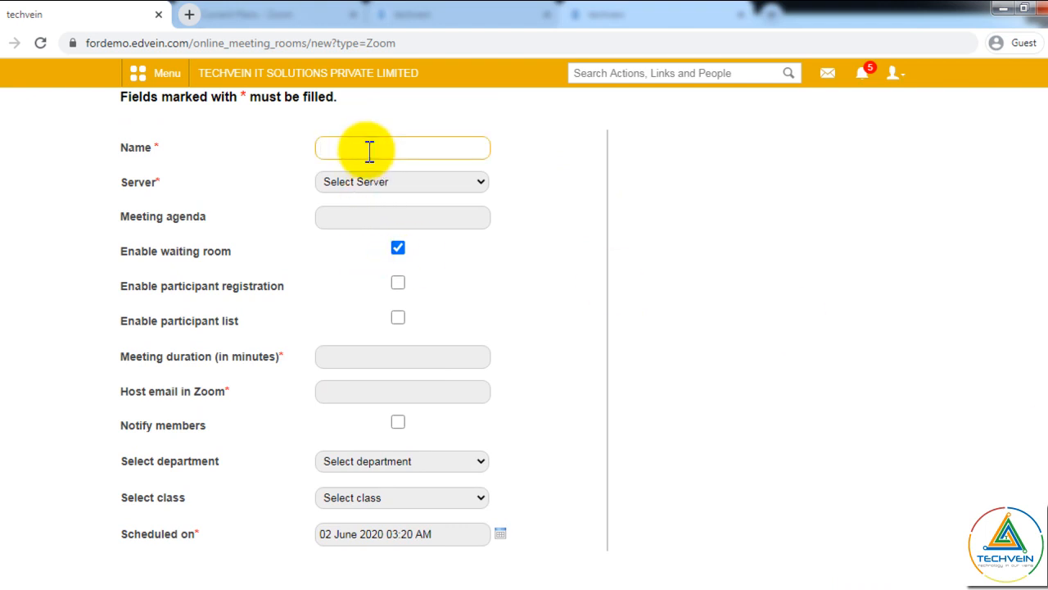
- Enter name 'CHEMISTRY 9A 03-06-2020', pick server ZOOM CLASSES and type agenda 'CHEMISTRY'
type("CHEMISTRY 9A 03-06-2020")
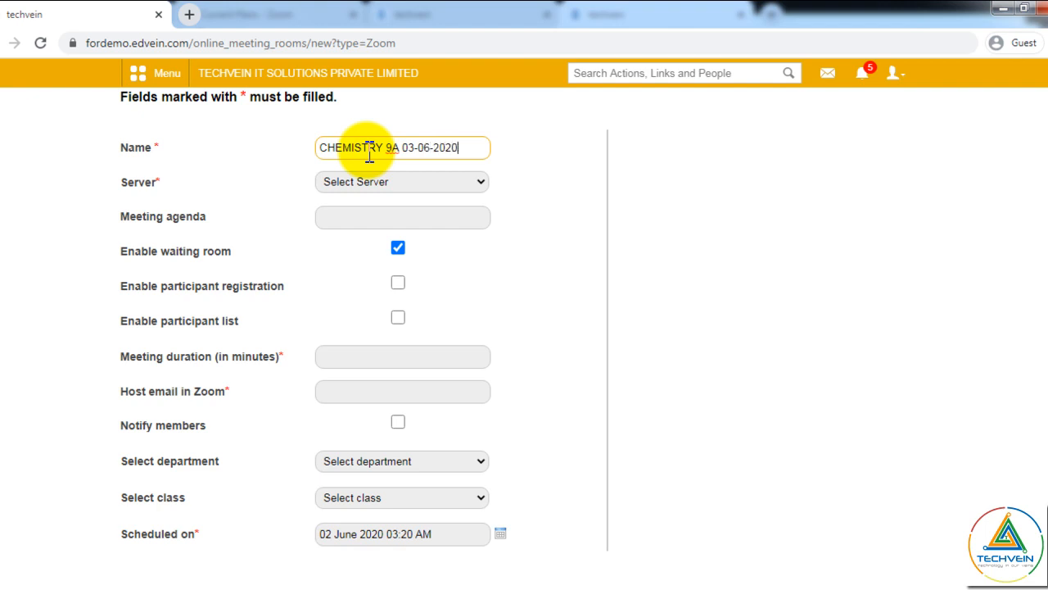
left_click(369, 178)
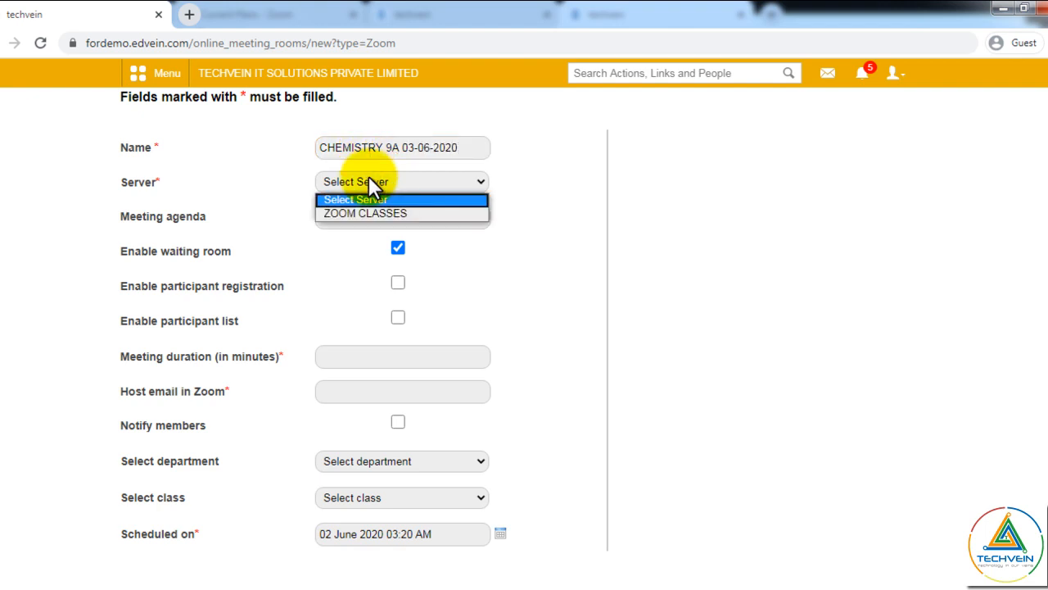
left_click(375, 214)
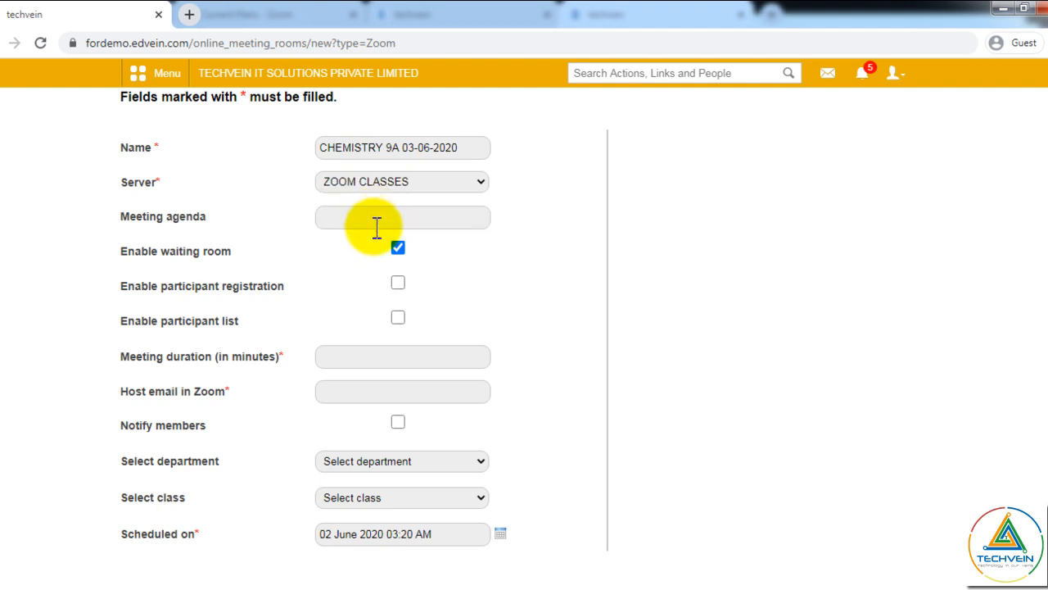
left_click(374, 219)
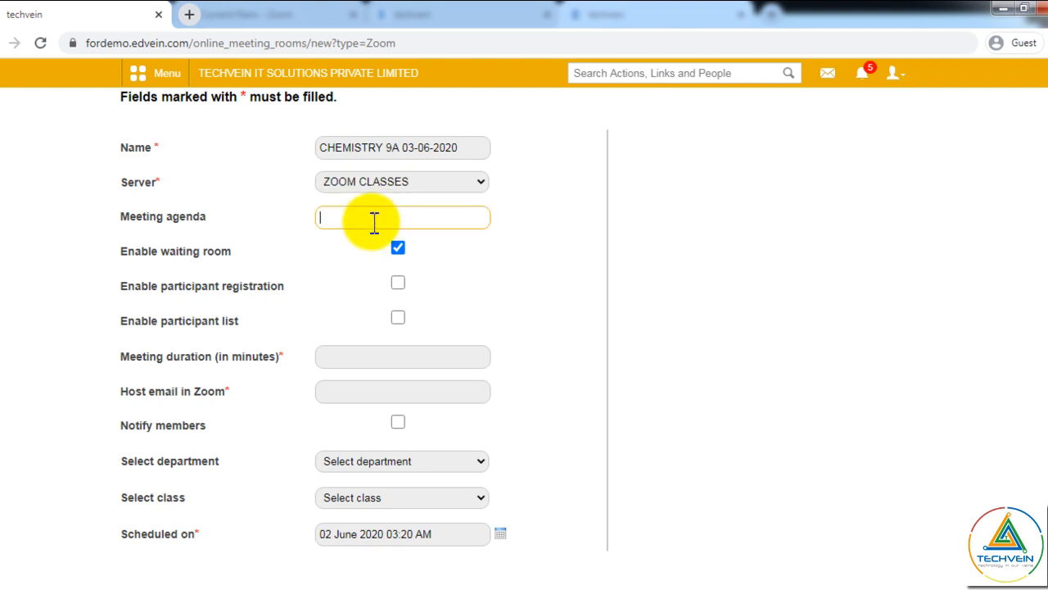
type("CHEMISTRY")
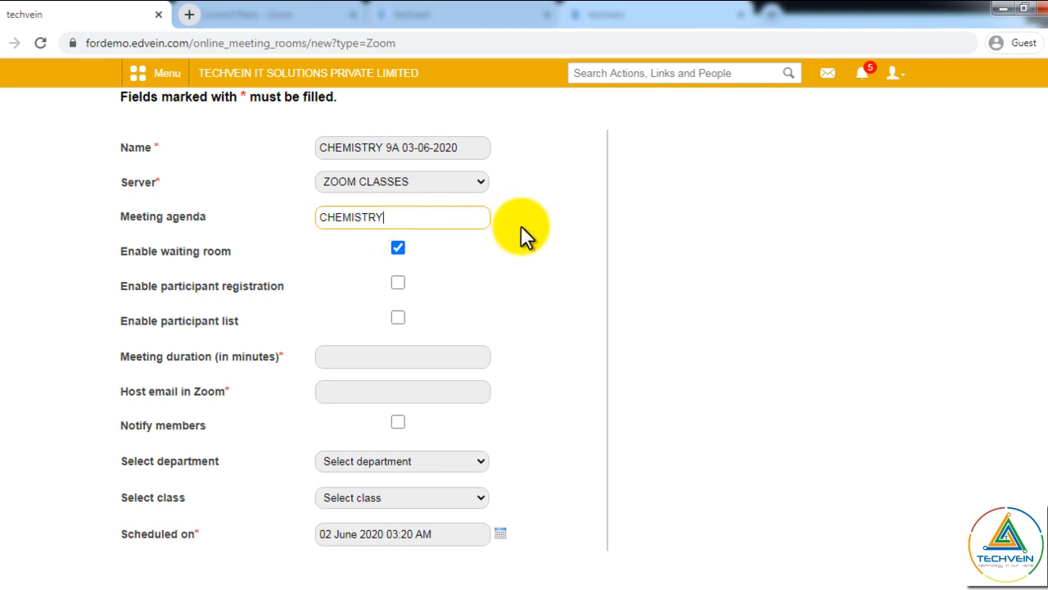
key("shift+Left")
key("shift+Left")
key("shift+Left")
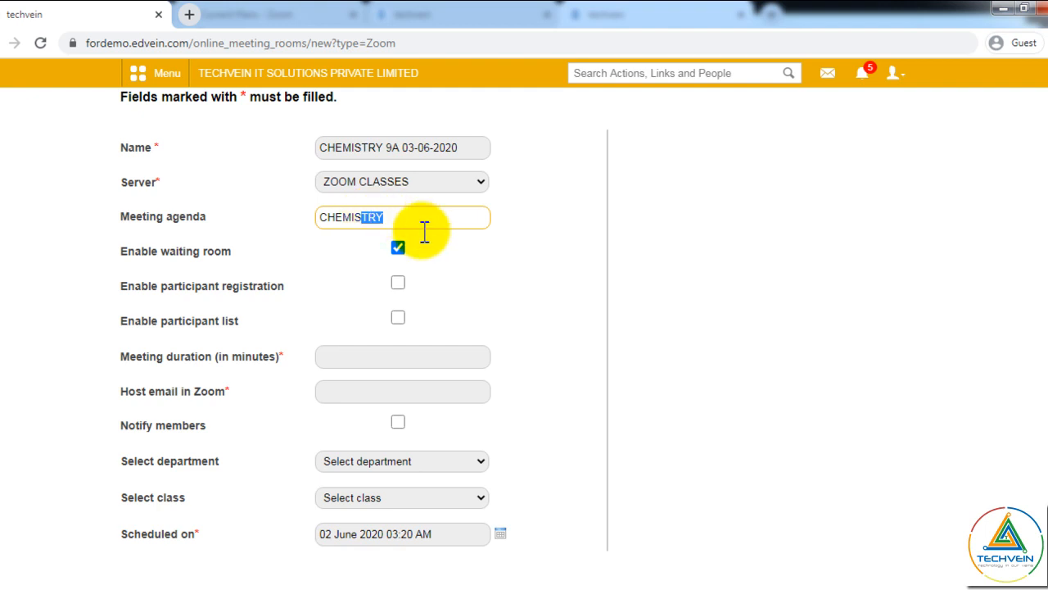
left_click(484, 257)
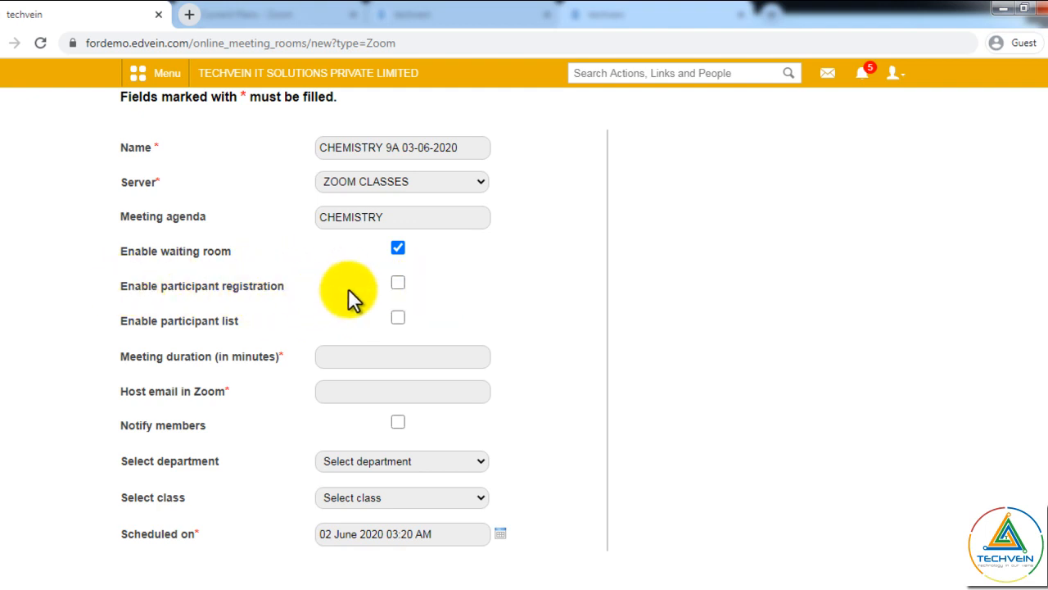
- Leave participant registration switched on, along with registration email and participant list
left_click(397, 283)
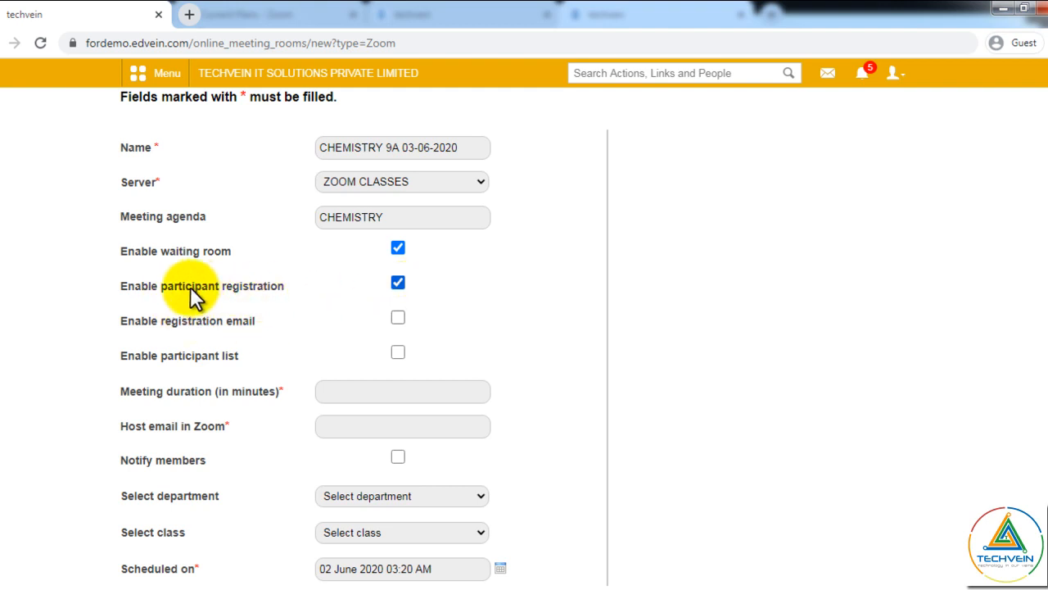
left_click(397, 283)
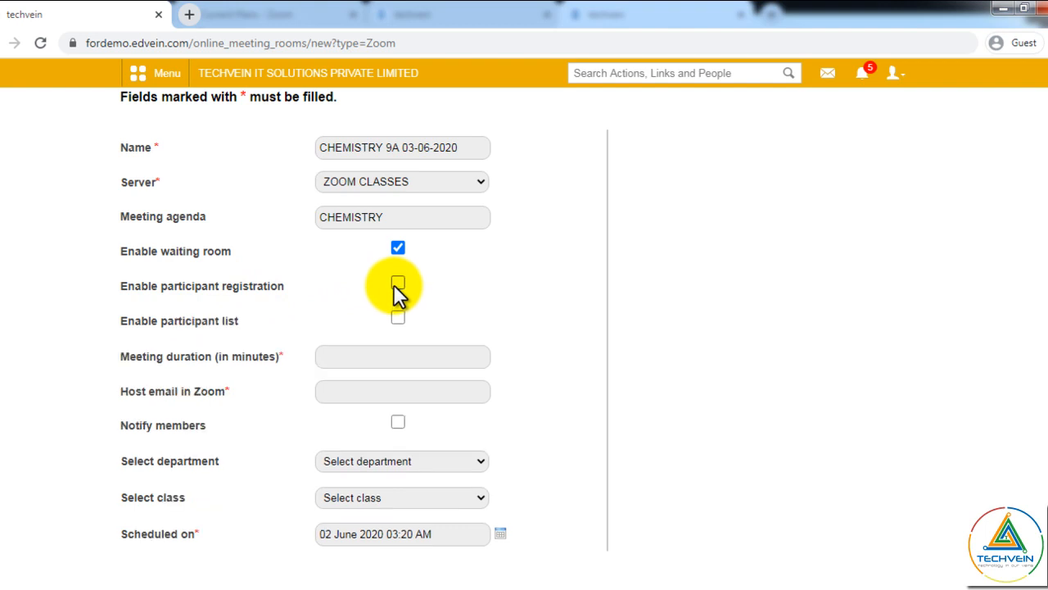
left_click(397, 283)
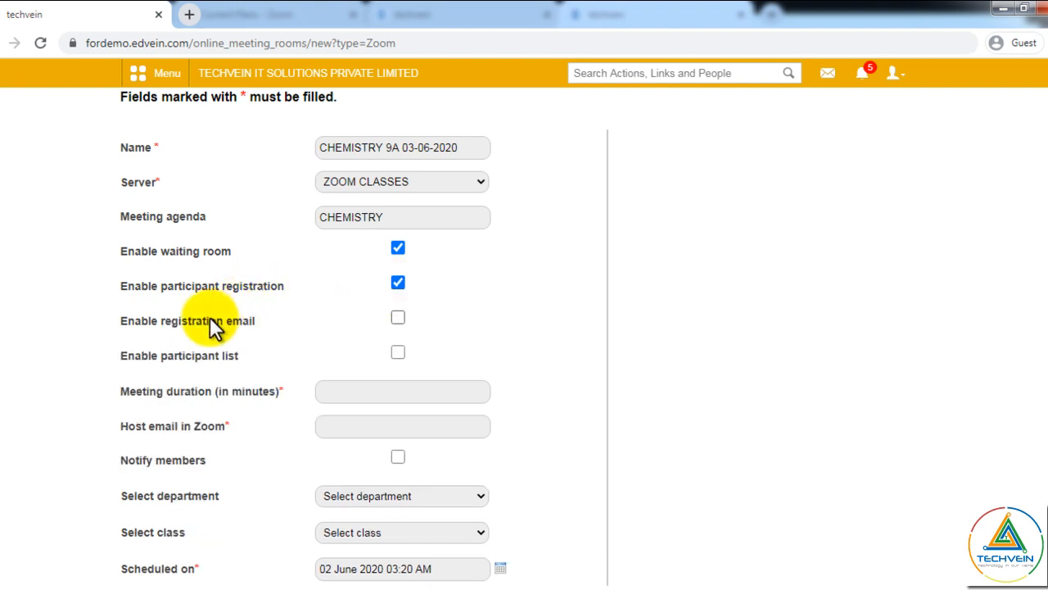
left_click(396, 283)
left_click(397, 284)
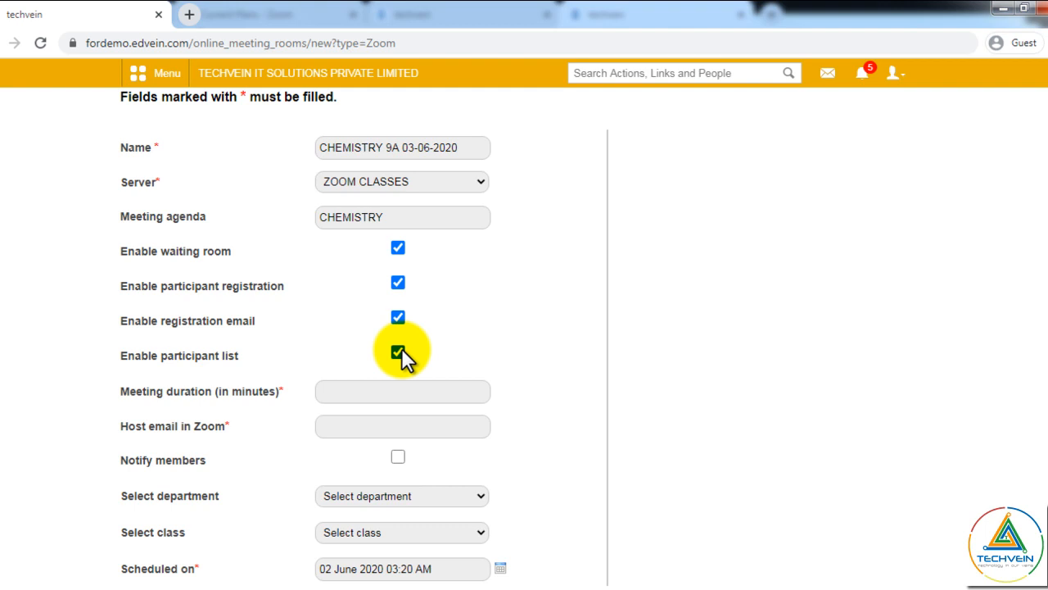
scroll(401, 348, "down", 1)
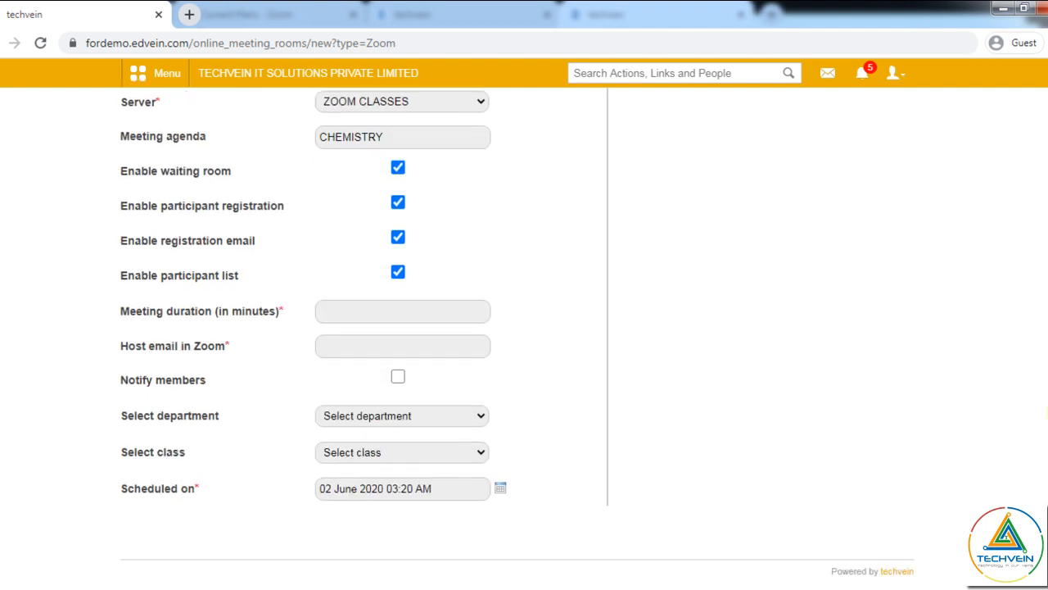
- Set a 40-minute duration, enter the host's Zoom email, and turn on member notification
left_click(407, 318)
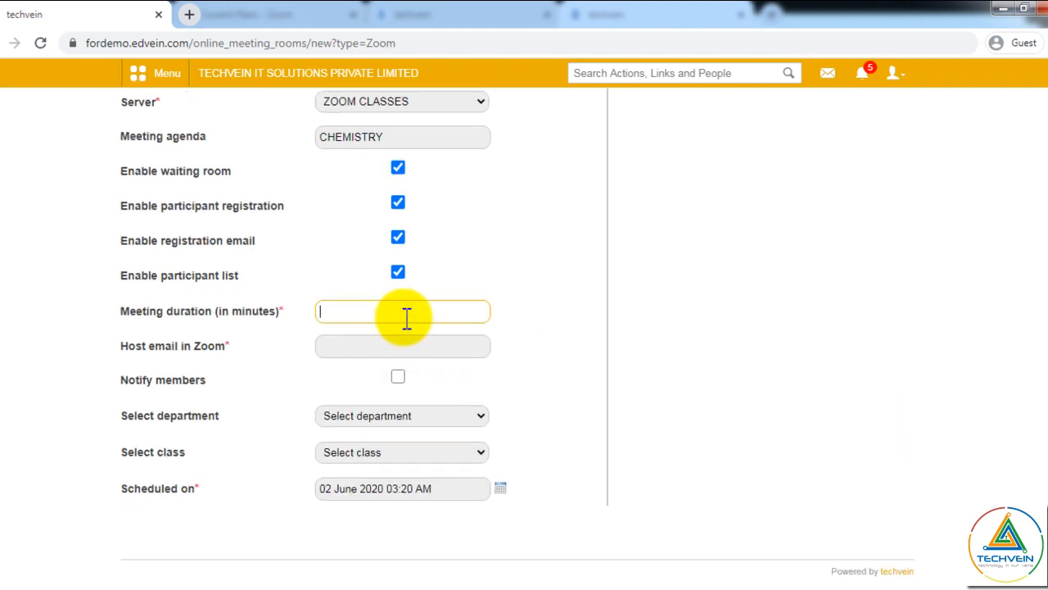
type("40")
left_click(396, 350)
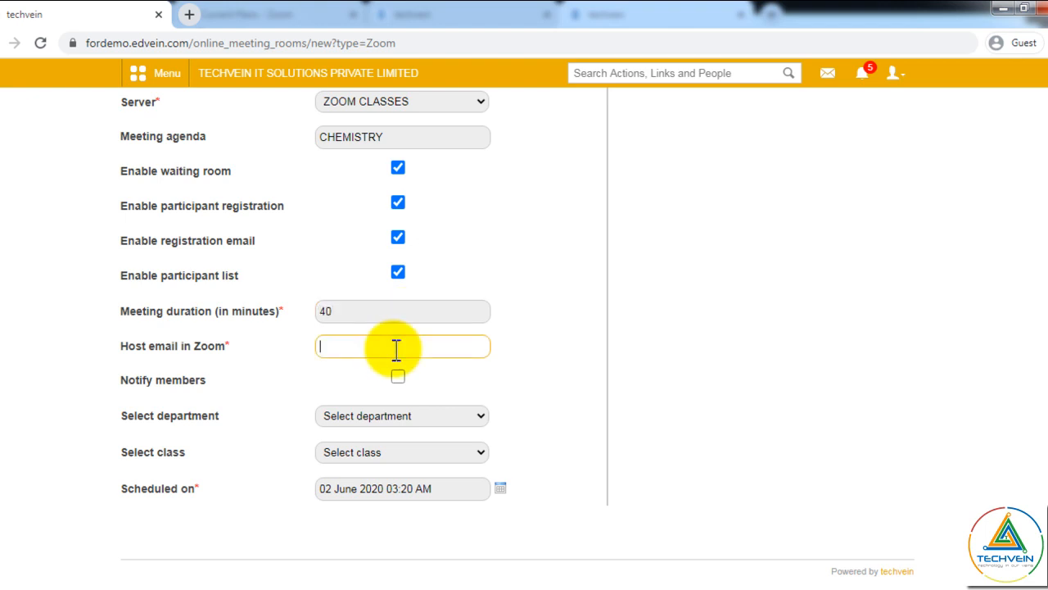
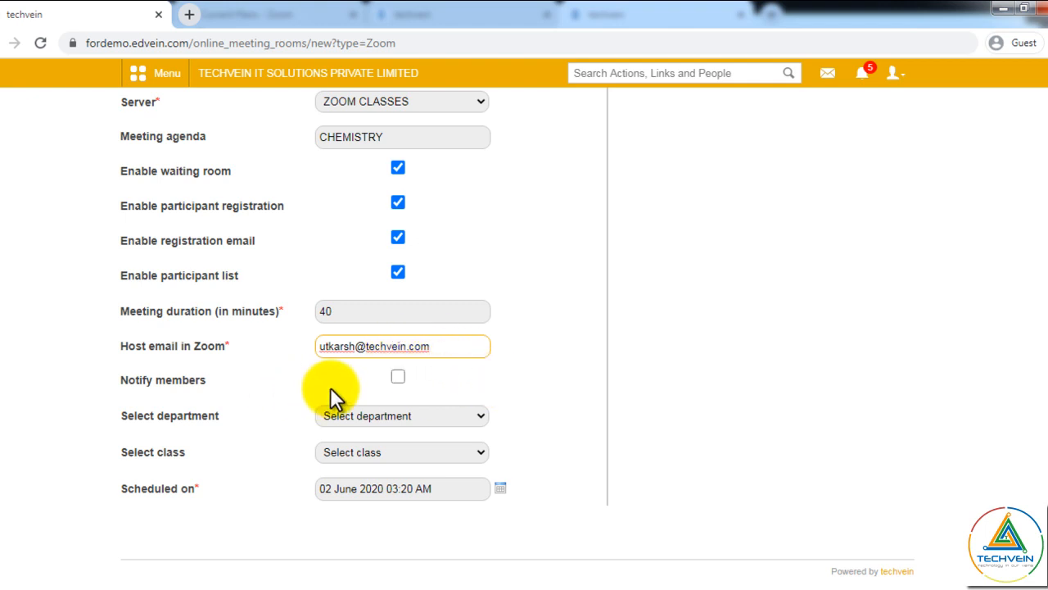
left_click(398, 376)
left_click(398, 378)
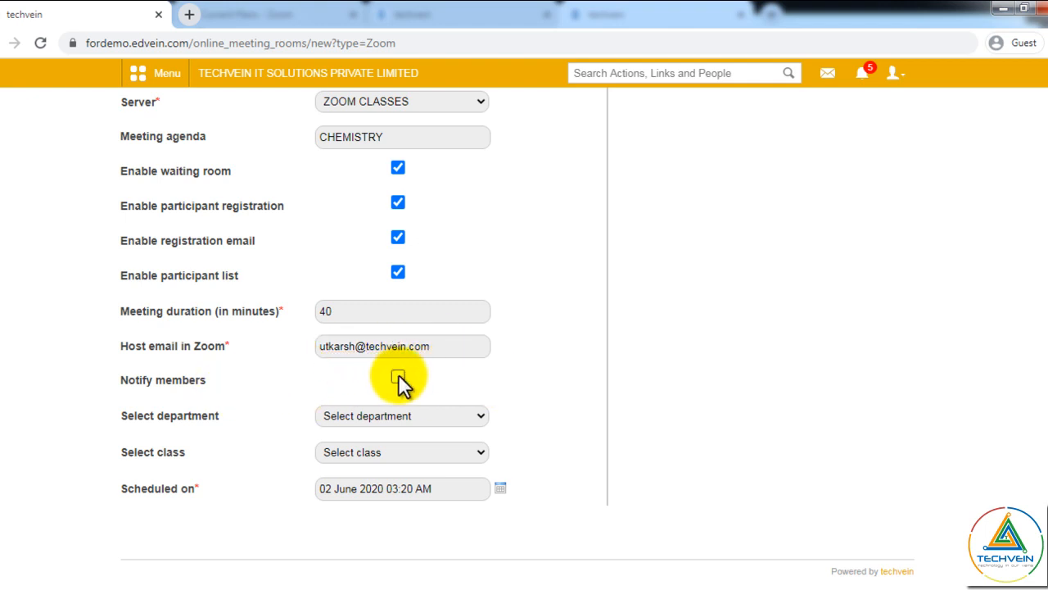
left_click(398, 376)
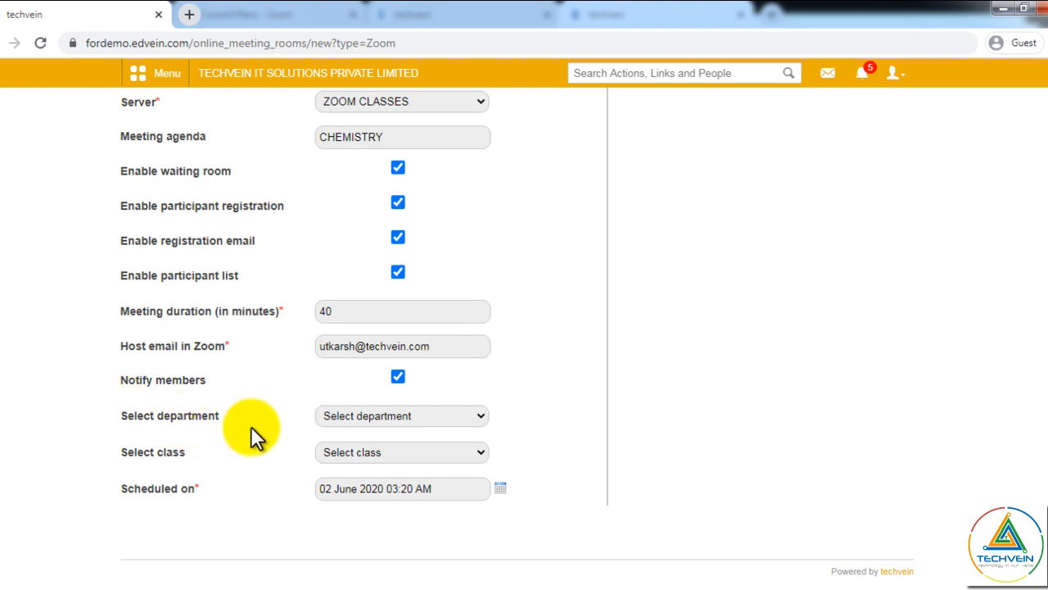
- Choose class STD 9 - A (2020-21) and add all its students as members
left_click(407, 451)
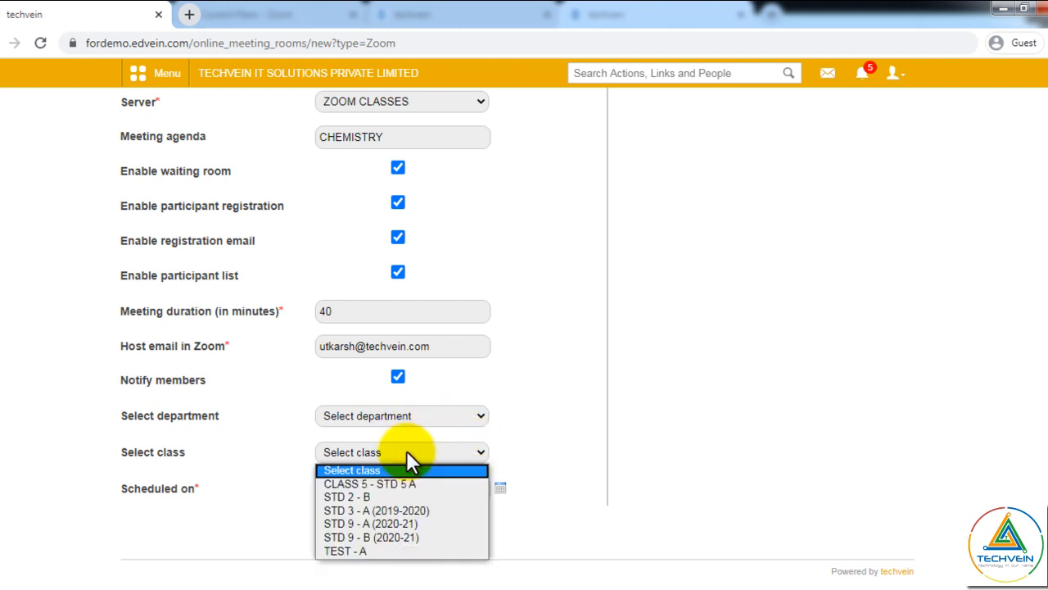
left_click(417, 523)
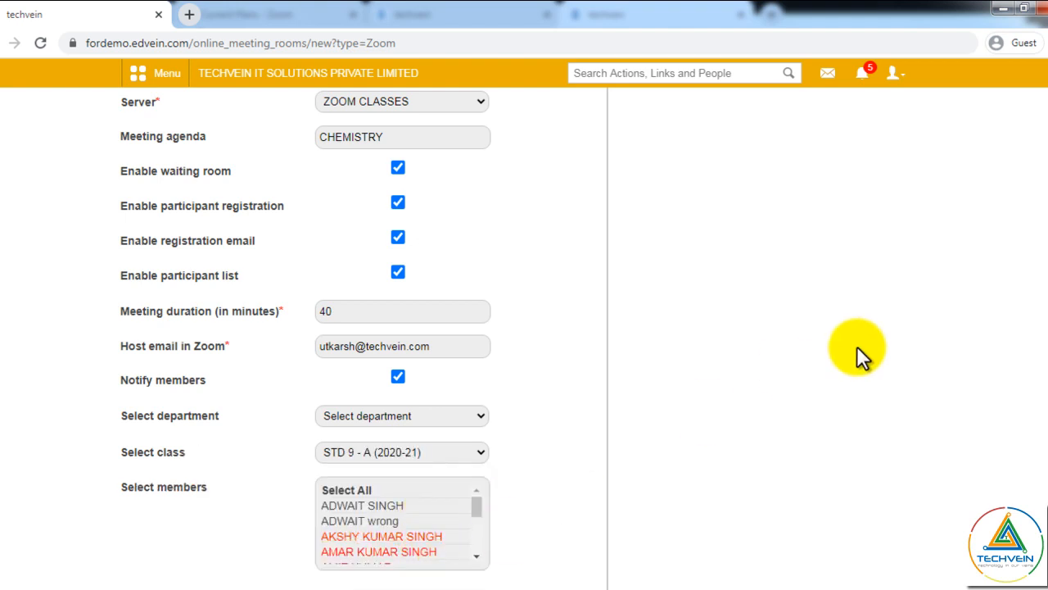
left_click_drag(1047, 374, 1047, 412)
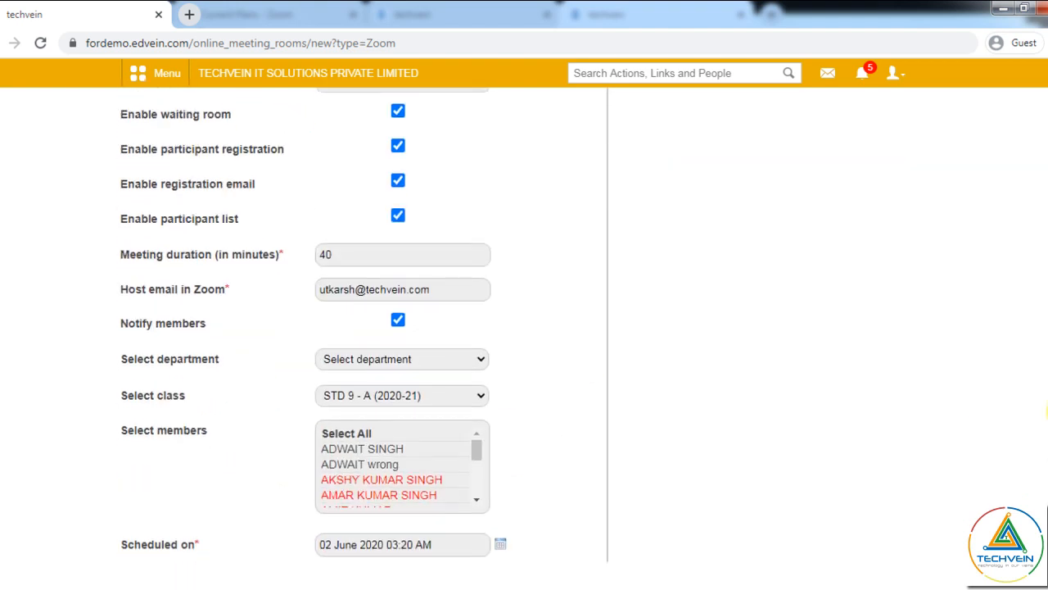
mouse_move(407, 500)
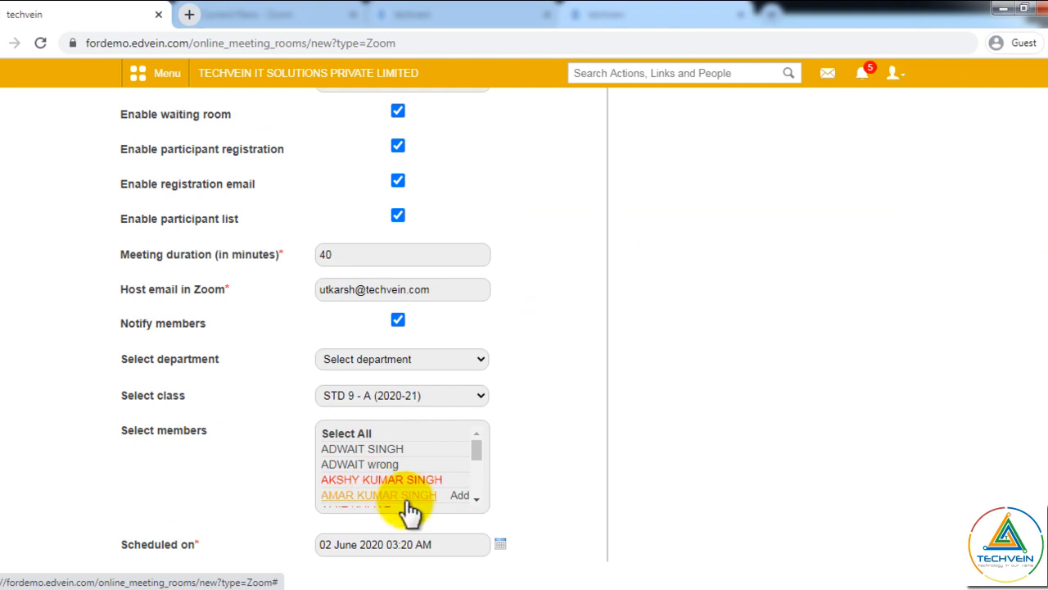
left_click(352, 435)
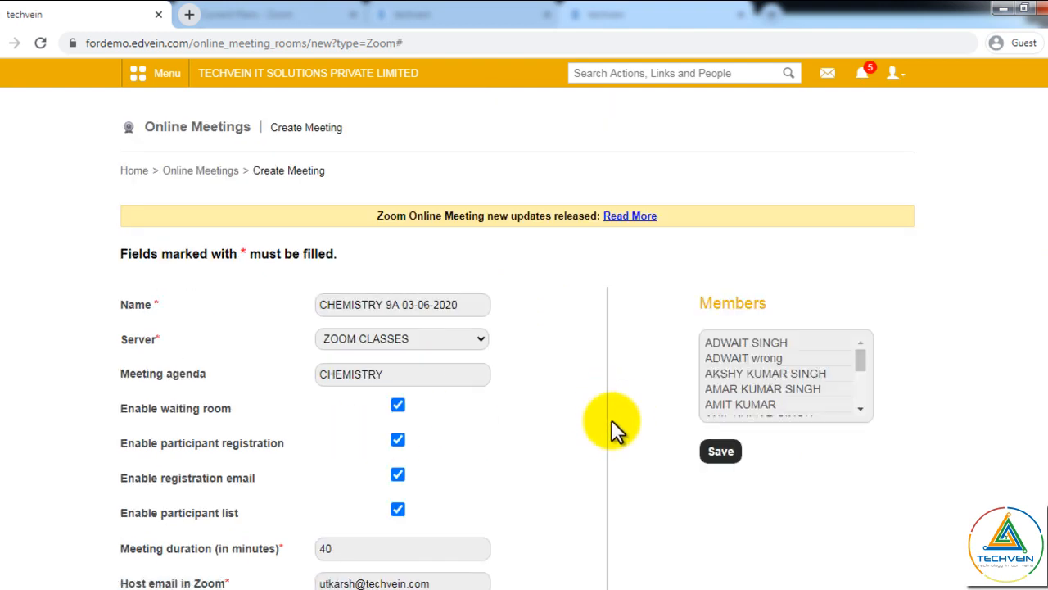
scroll(878, 352, "down", 3)
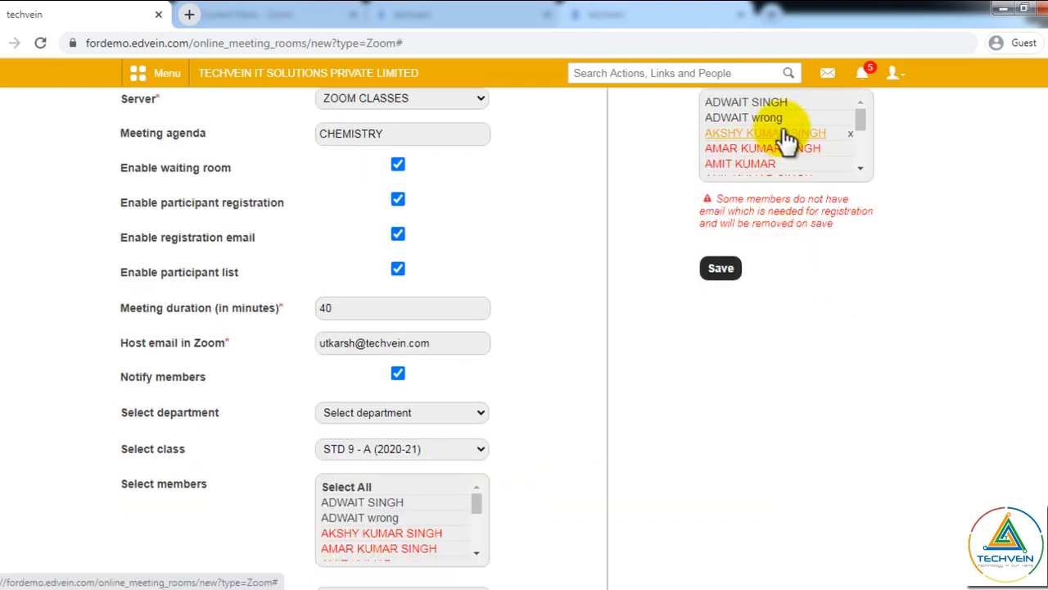
scroll(974, 258, "up", 1)
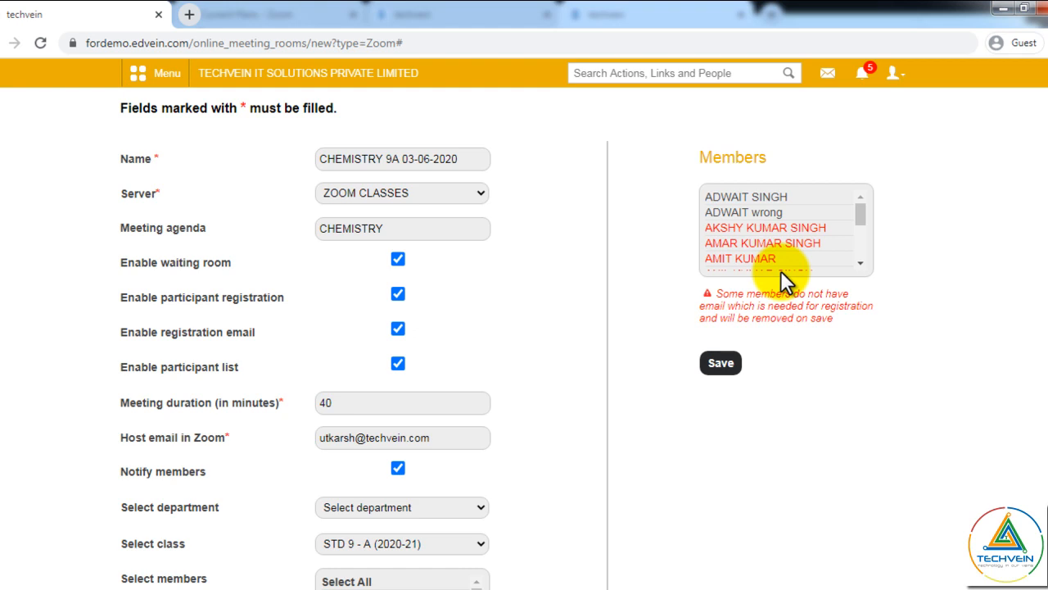
scroll(866, 290, "down", 3)
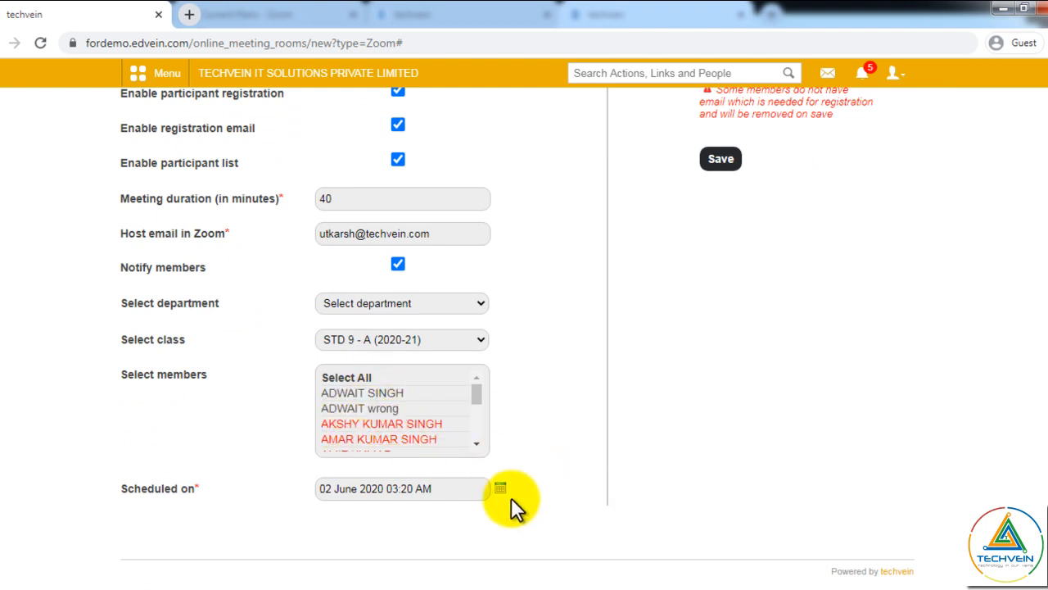
- Schedule the meeting for 03 June 2020 at 10:00 AM and save it
left_click(500, 489)
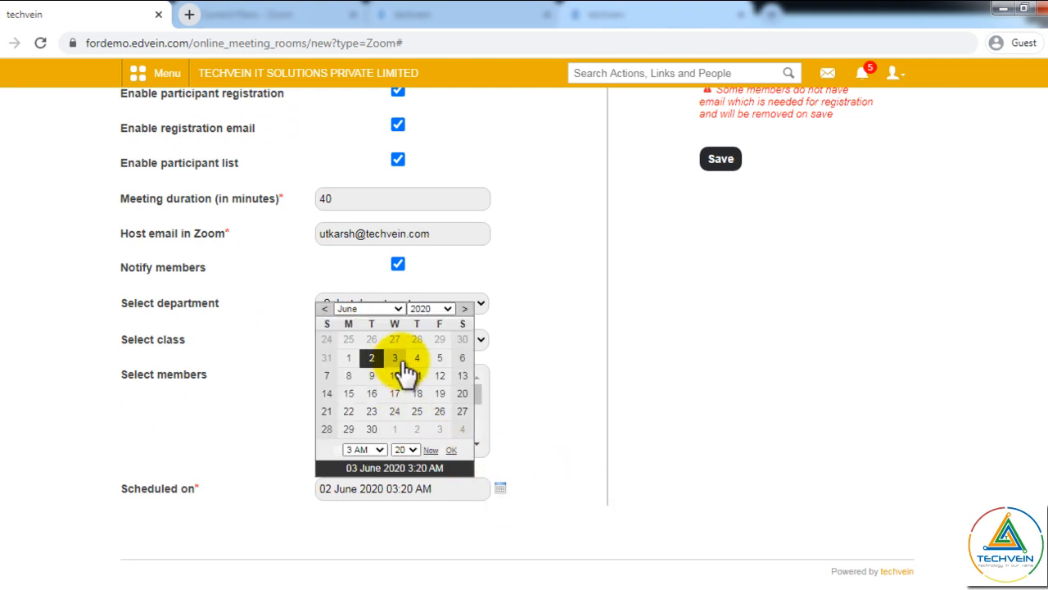
left_click(377, 450)
left_click(360, 333)
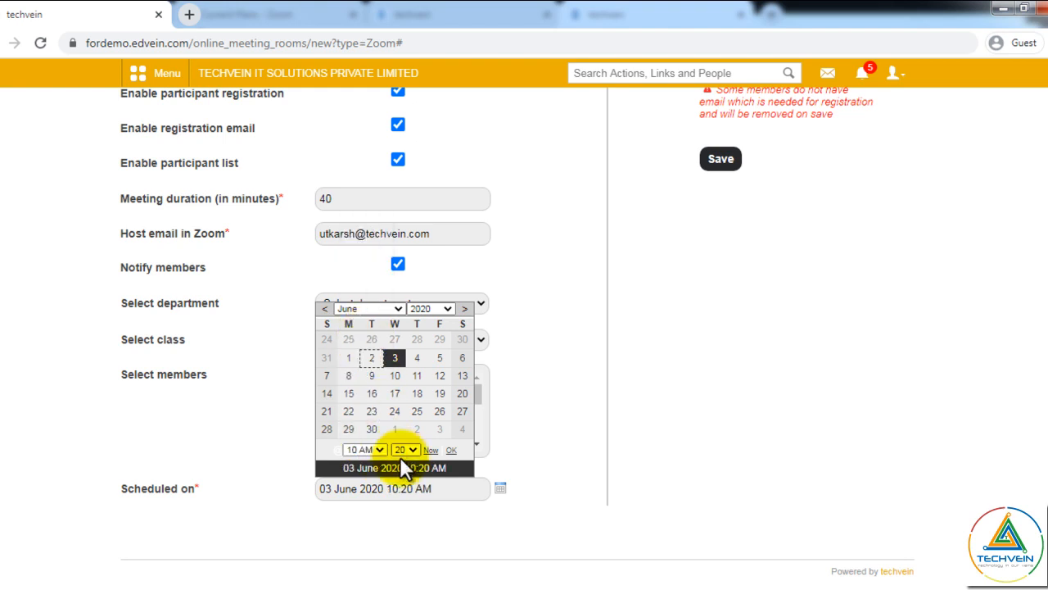
left_click(402, 449)
left_click(403, 315)
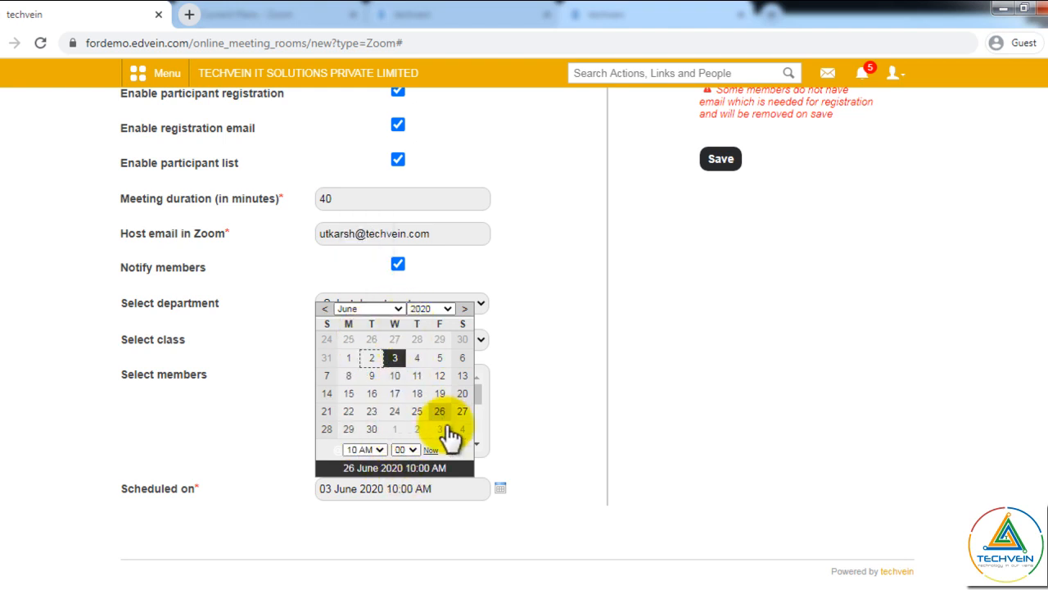
left_click(451, 451)
scroll(524, 328, "up", 2)
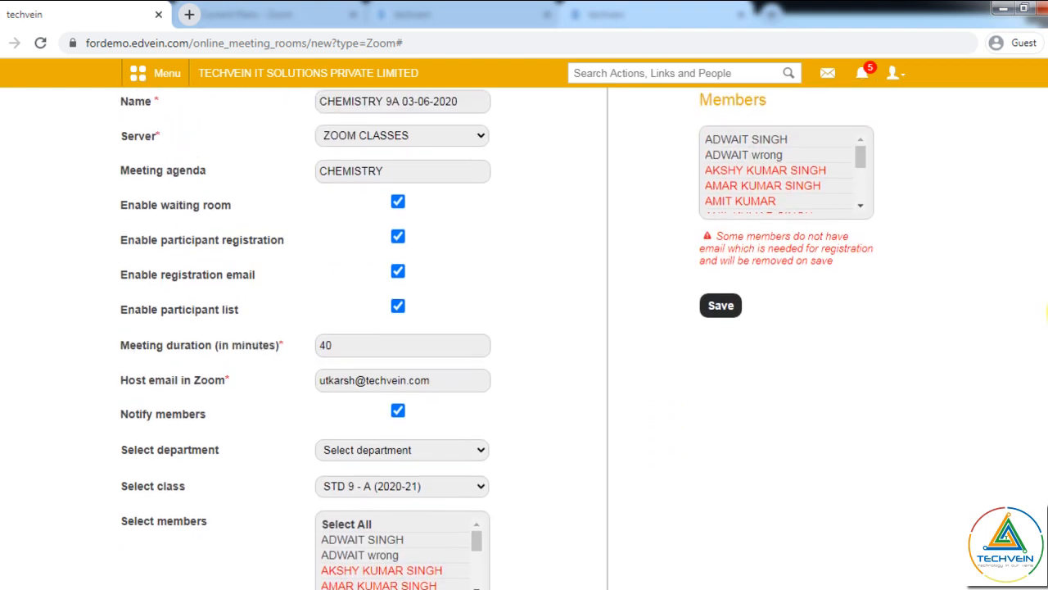
left_click(714, 310)
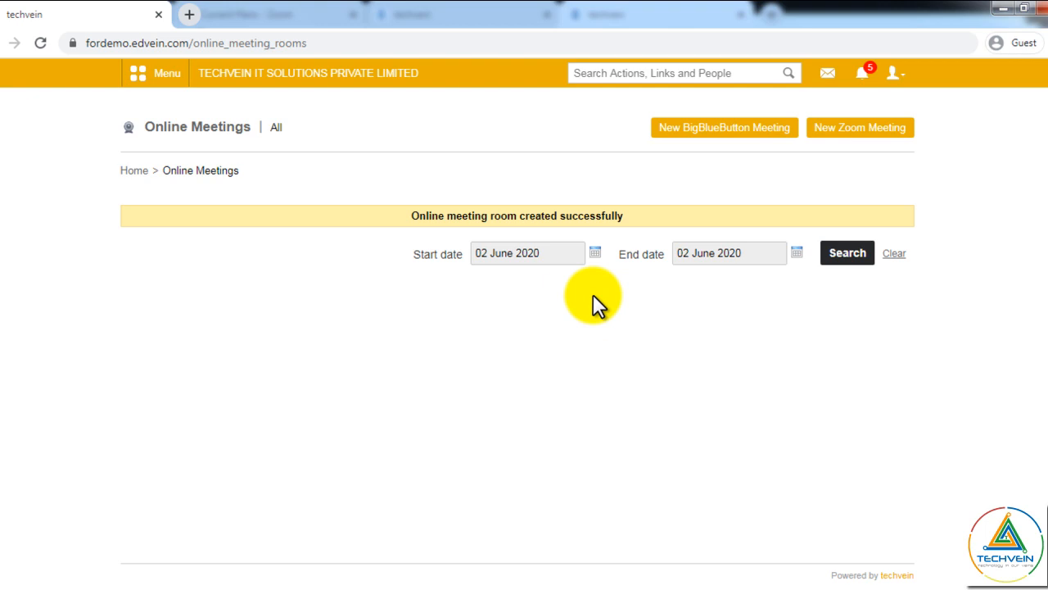
- List meetings with end date 03 June 2020 and open CHEMISTRY 9A 03-06-2020 for editing
left_click(794, 254)
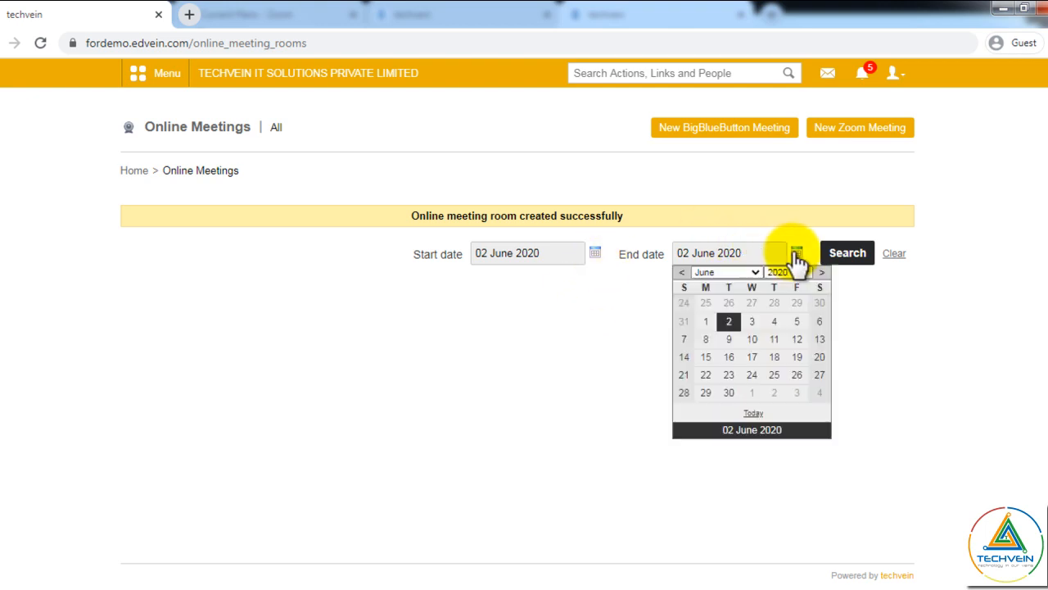
left_click(757, 321)
left_click(845, 261)
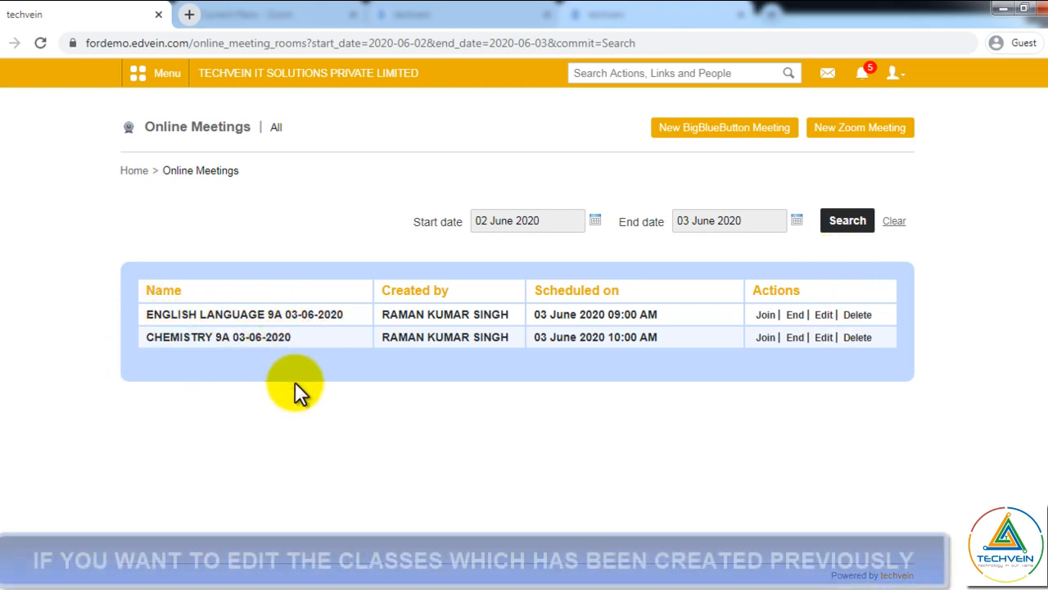
left_click(826, 338)
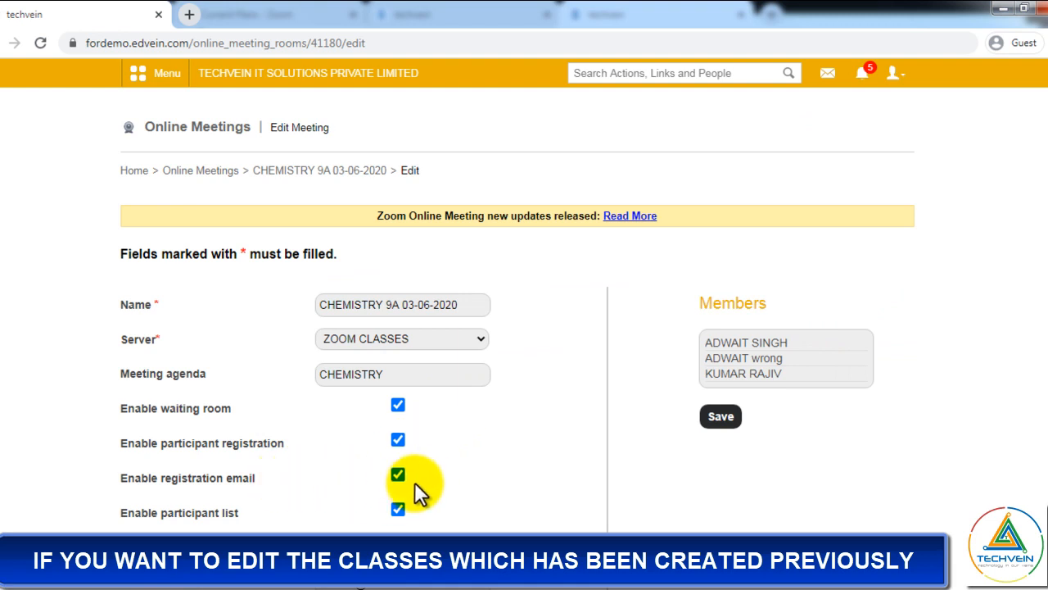
- Scroll through the edit form to confirm the 40-minute duration and 03 June 10:00 AM schedule
scroll(419, 420, "down", 3)
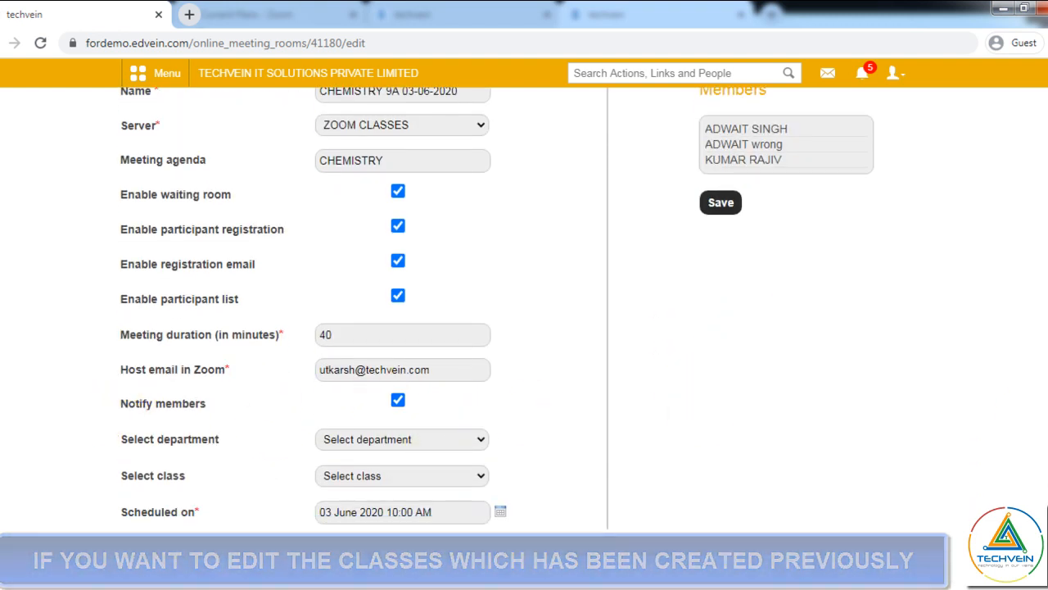
scroll(559, 423, "up", 3)
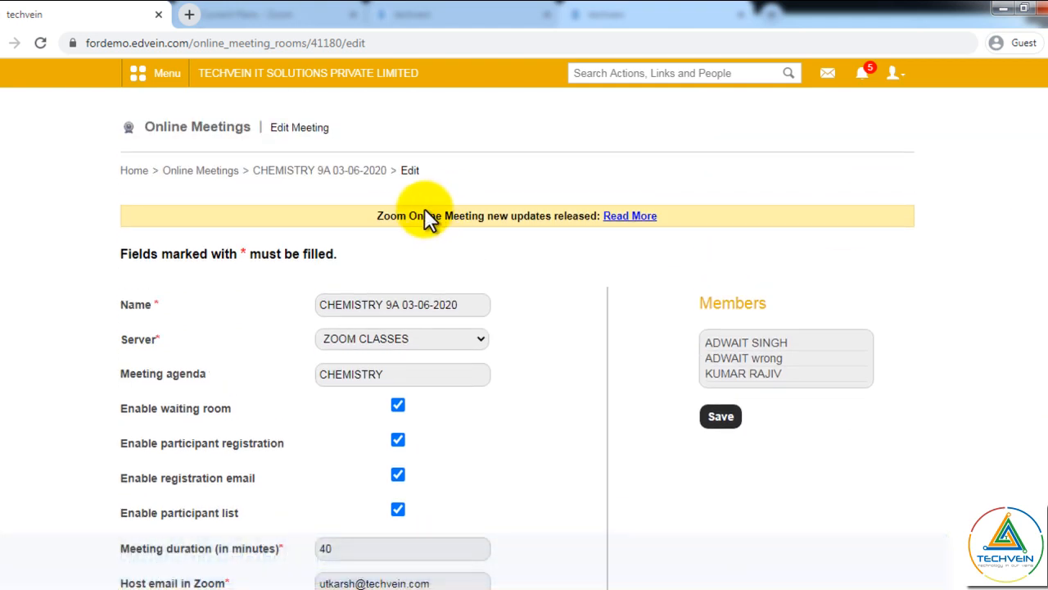
left_click(627, 218)
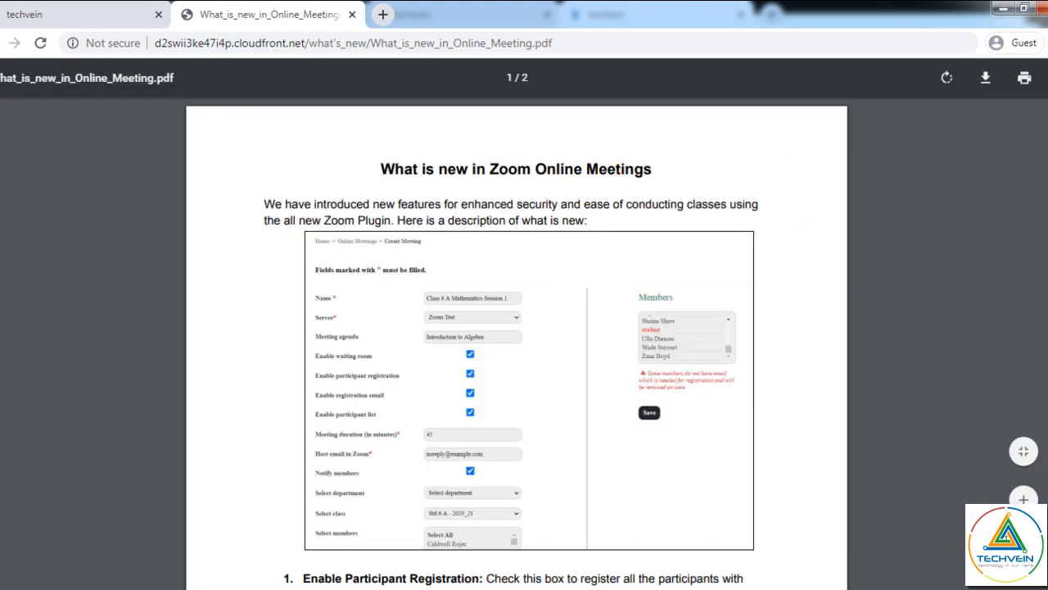
scroll(797, 196, "down", 1)
scroll(517, 324, "down", 3)
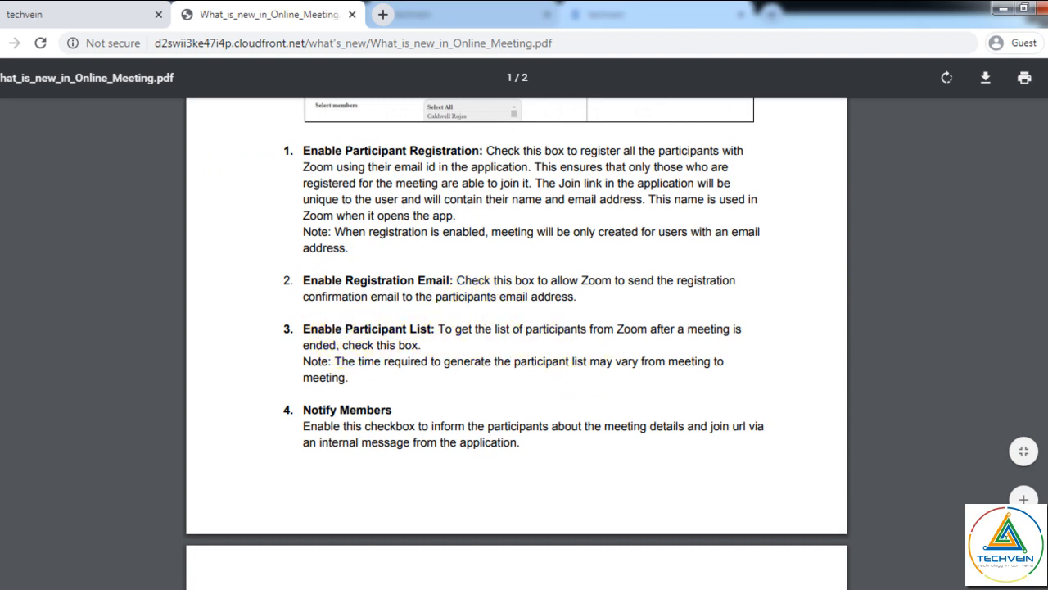
scroll(517, 321, "down", 3)
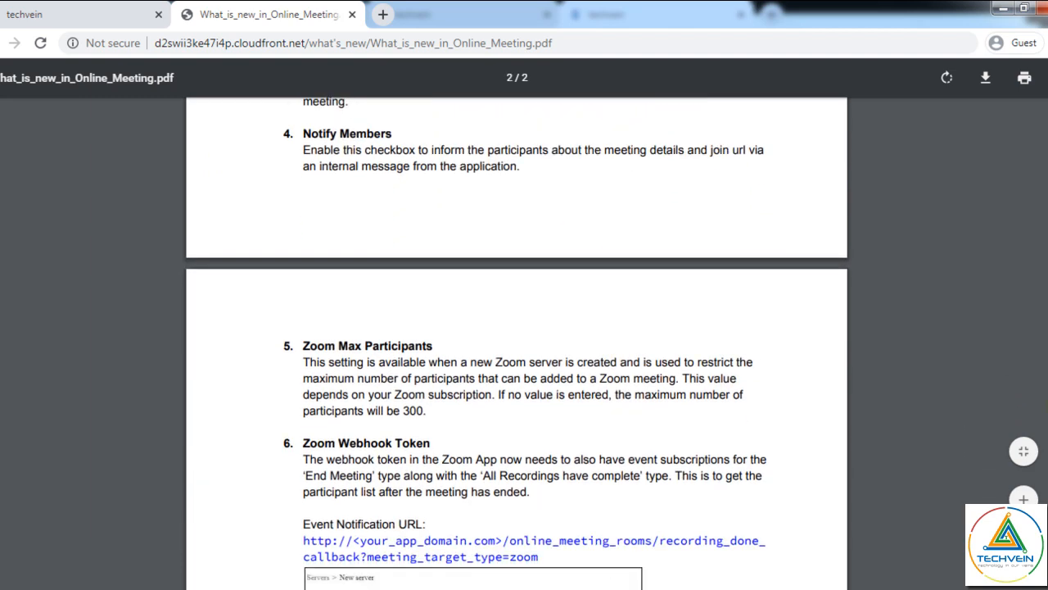
scroll(517, 321, "down", 1)
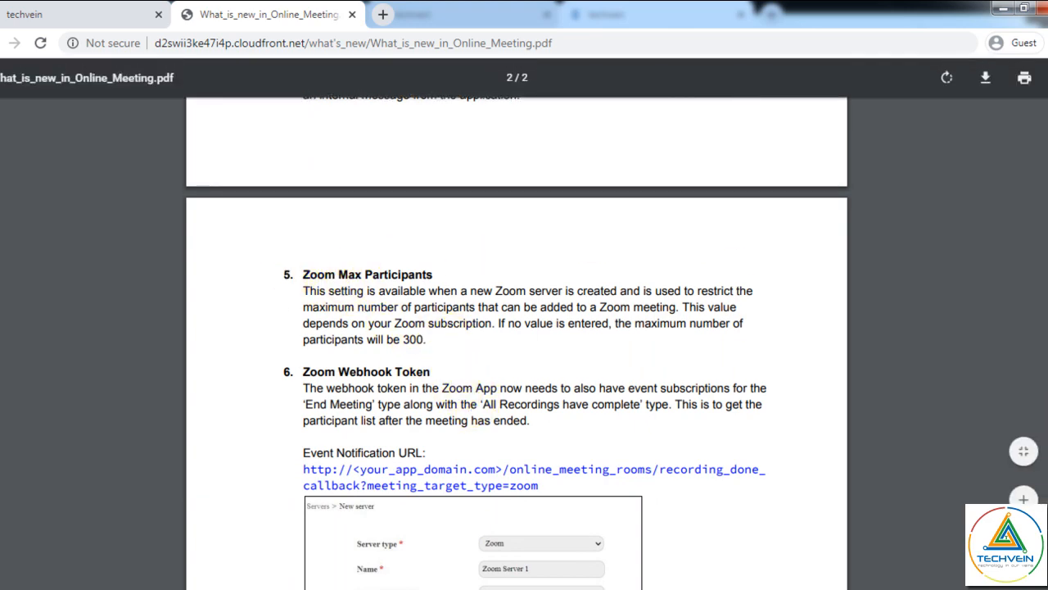
scroll(516, 321, "up", 6)
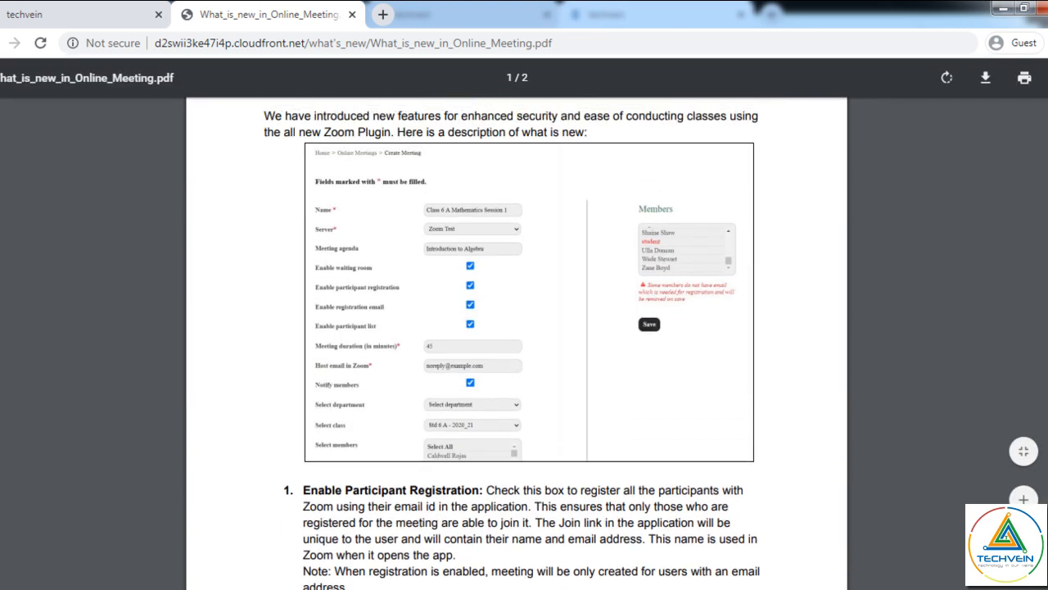
scroll(517, 321, "up", 2)
left_click(351, 14)
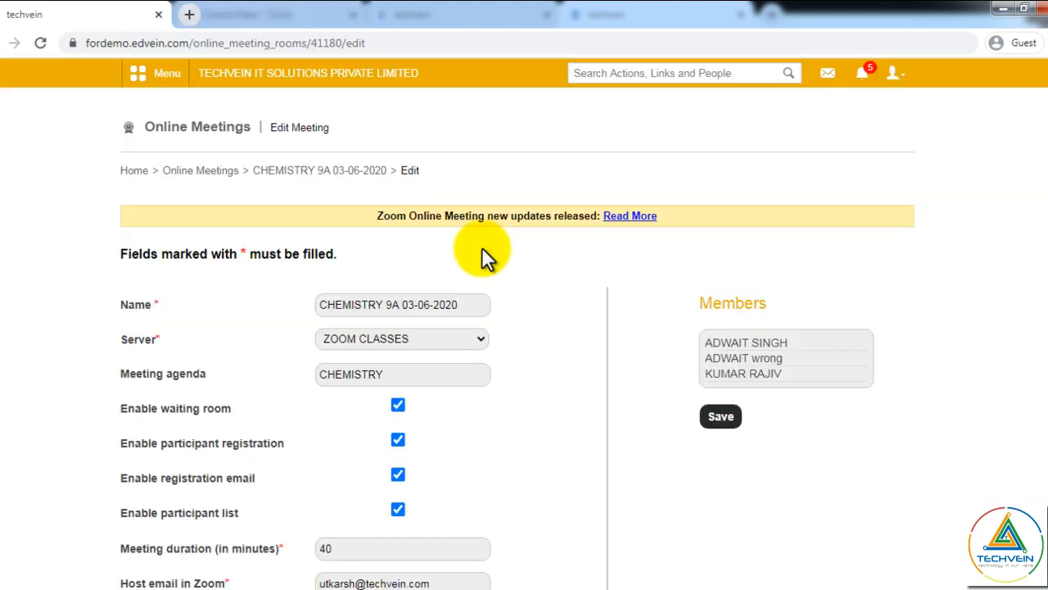
- Save the edited meeting and return to the Online Meetings list
scroll(525, 328, "down", 3)
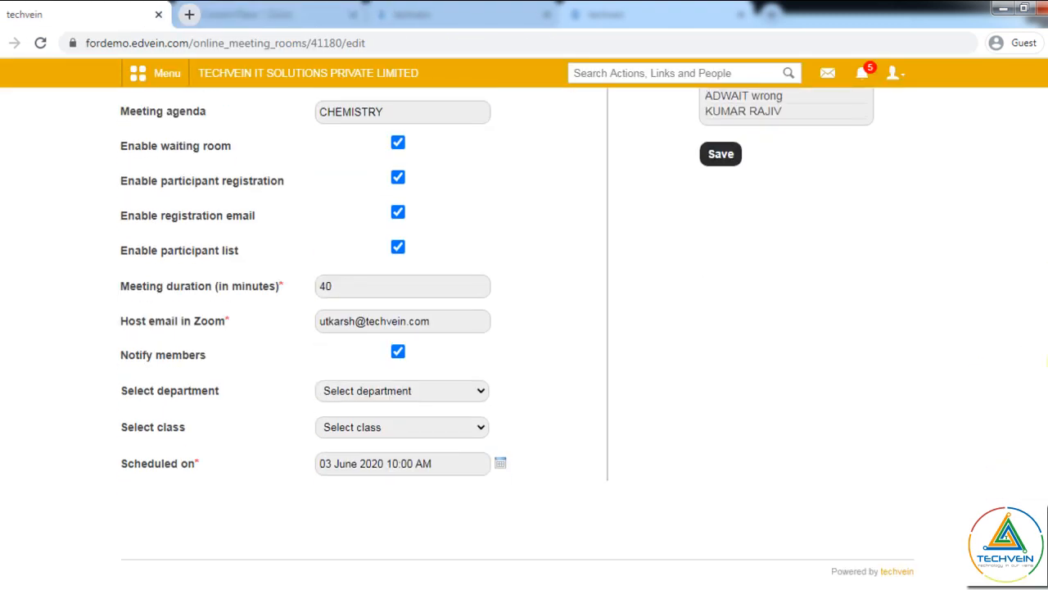
scroll(524, 327, "up", 3)
left_click(715, 293)
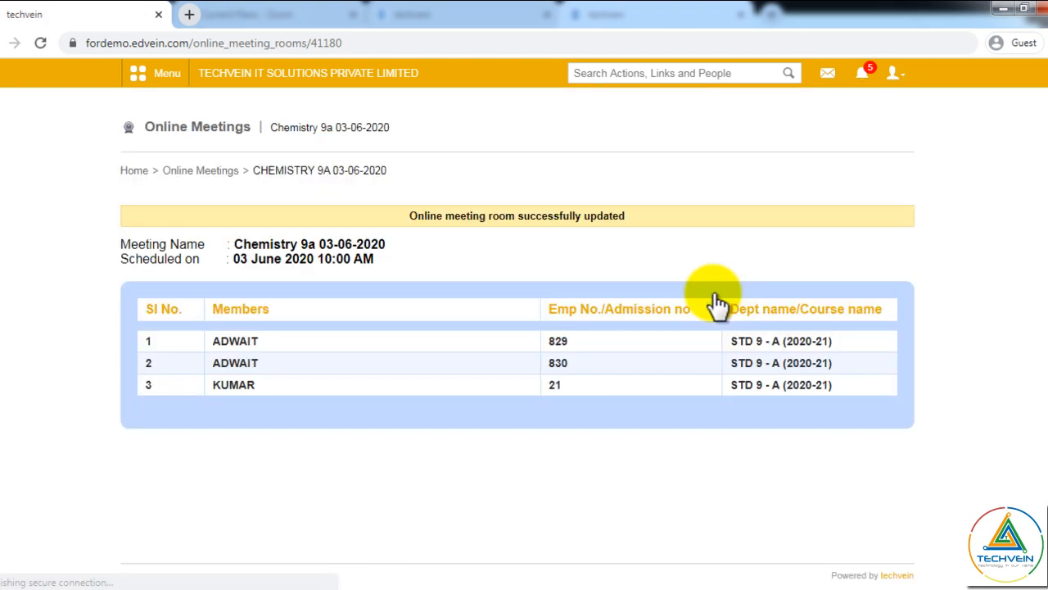
left_click(208, 174)
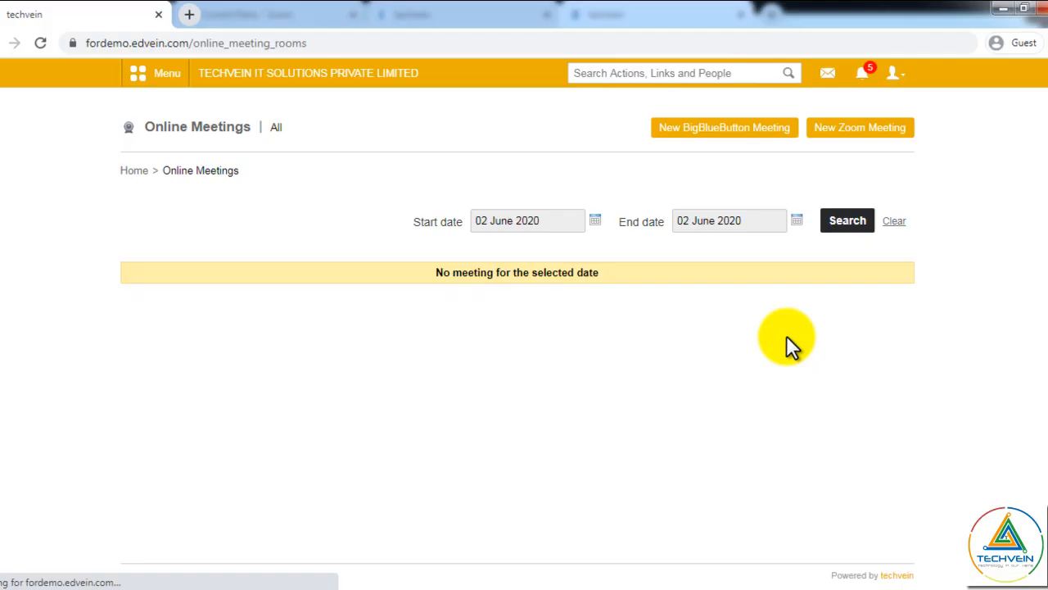
- Check the signed-in student account, then open the CHEMISTRY 9A 03-06-2020 scheduled-meeting message
left_click(897, 81)
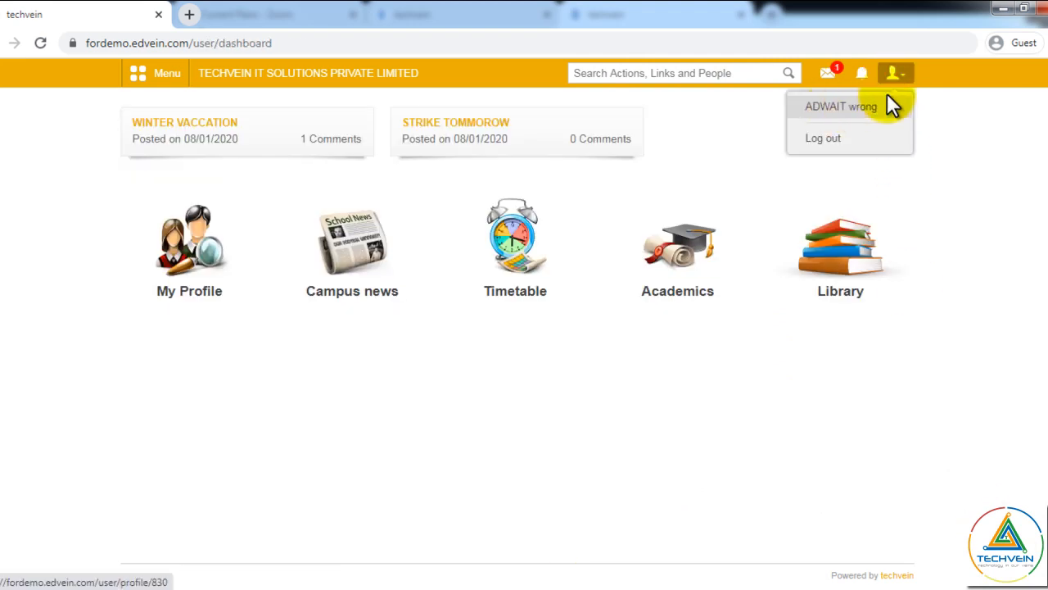
left_click(895, 80)
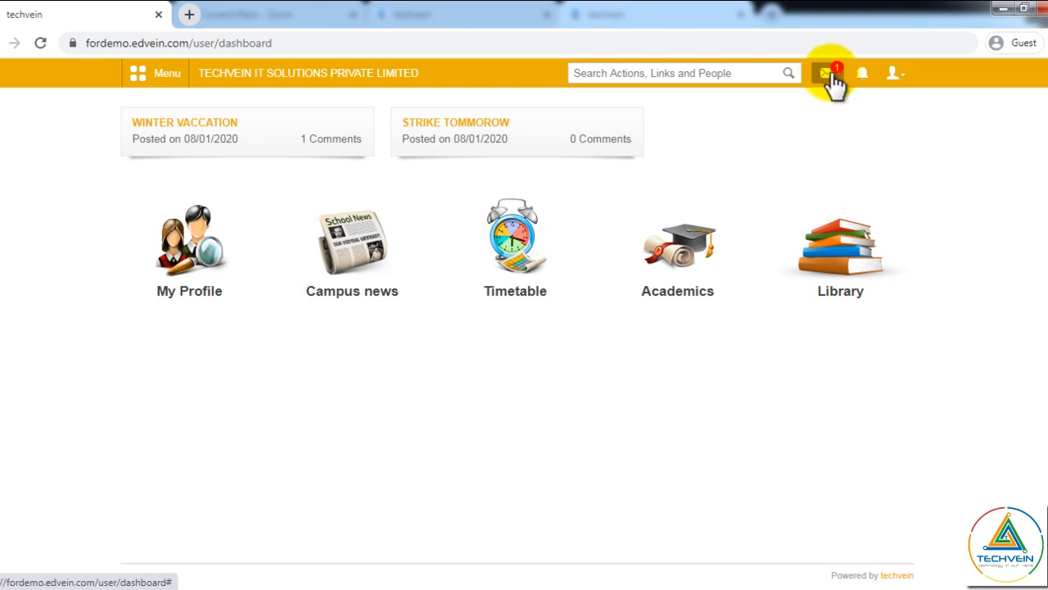
left_click(832, 78)
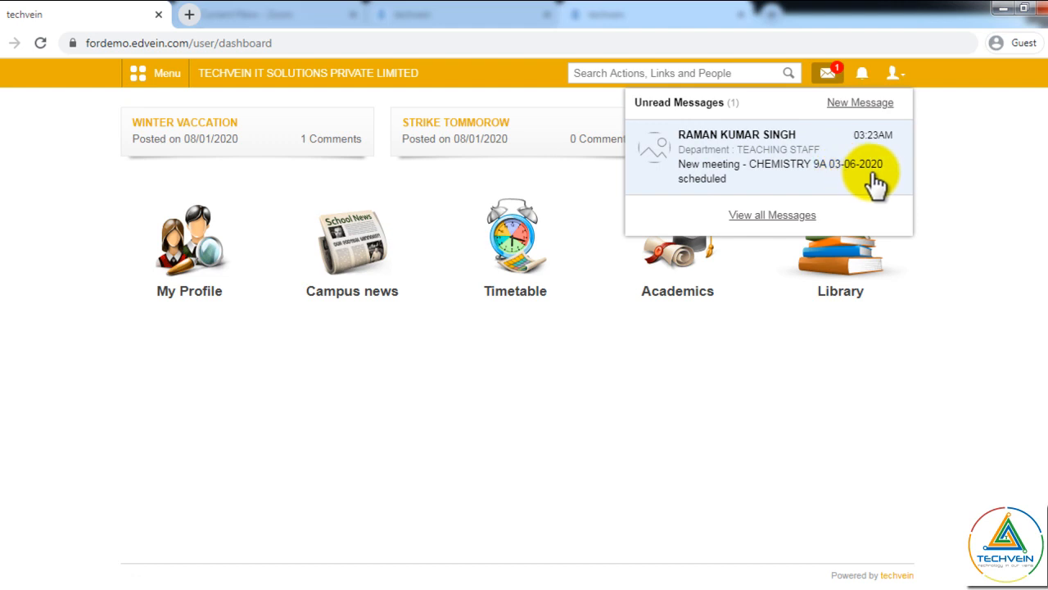
left_click(760, 164)
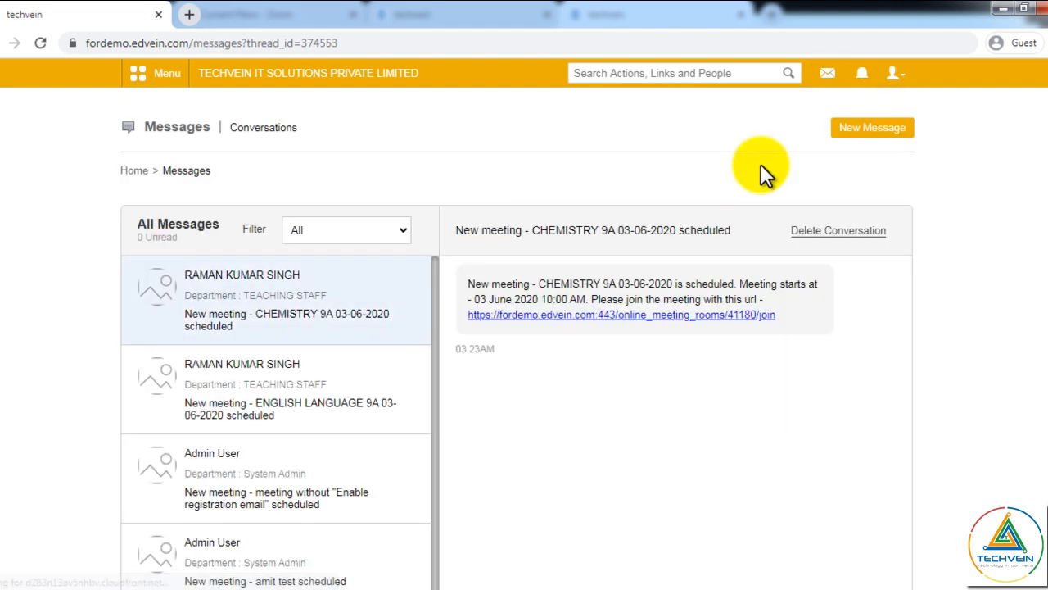